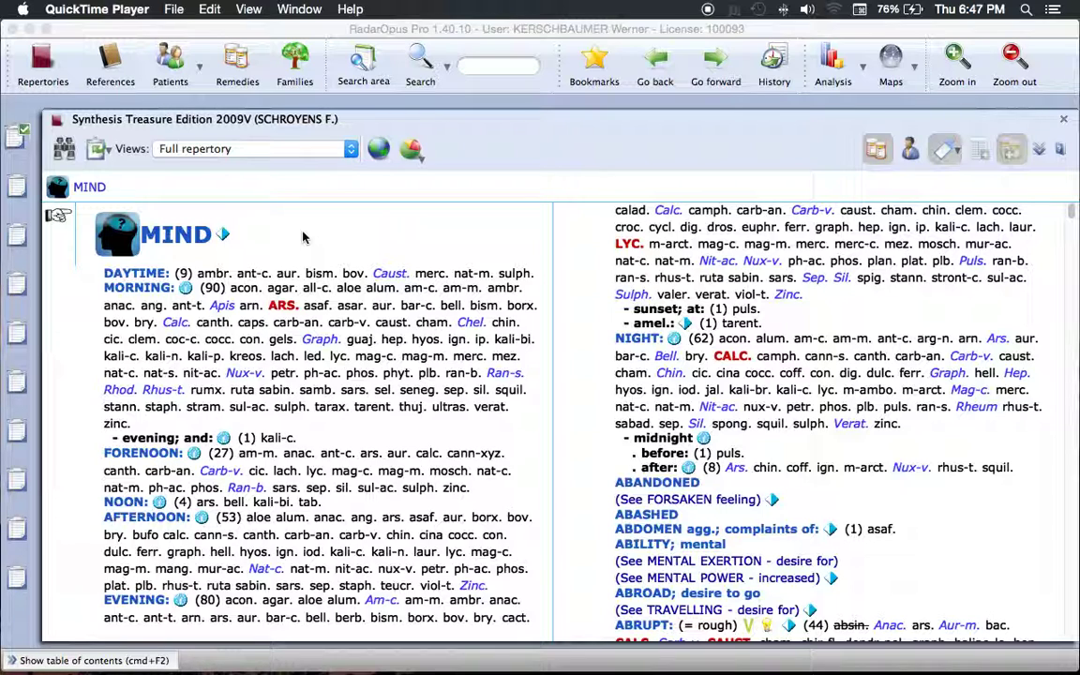
- Go to the MIND - ABRUPT rubric in the Synthesis repertory by searching for "abru"
left_click(432, 234)
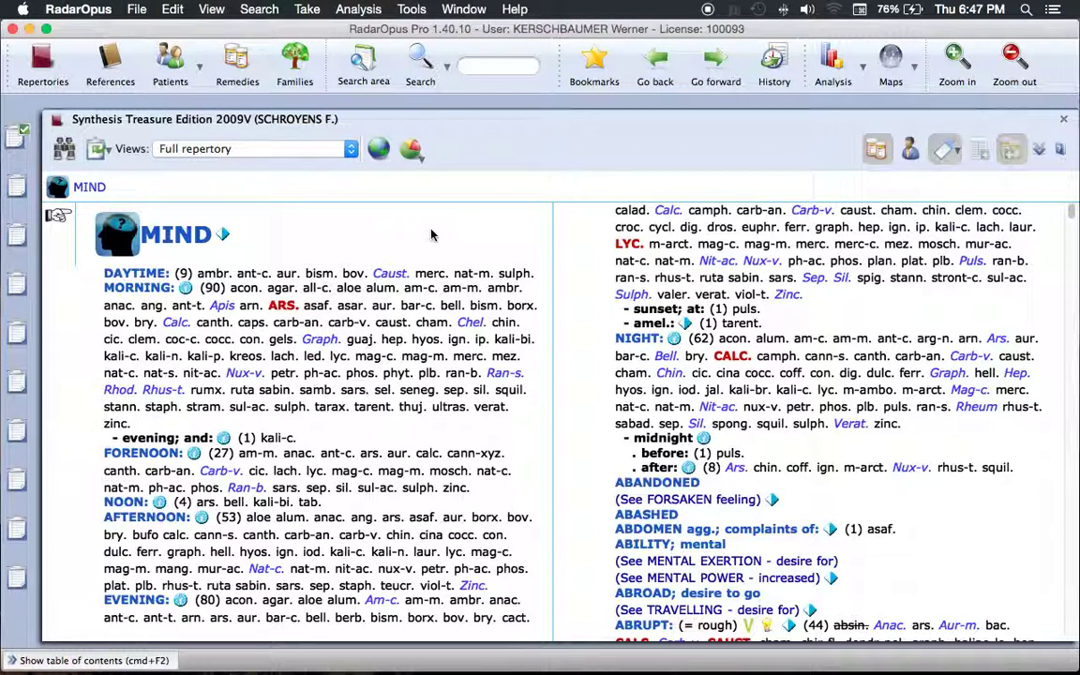
type("abru")
key("Return")
key("Return")
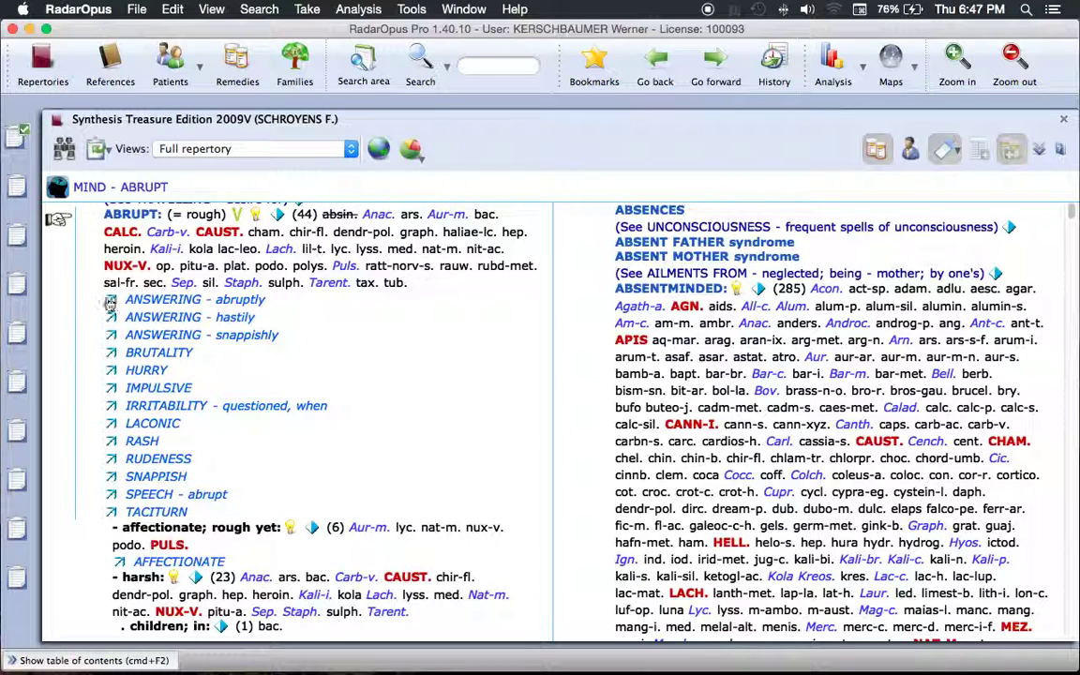
- Follow the cross-references from ABRUPT to ANSWERING - abruptly and to IMPULSIVE, returning to ABRUPT after each one
left_click(176, 301)
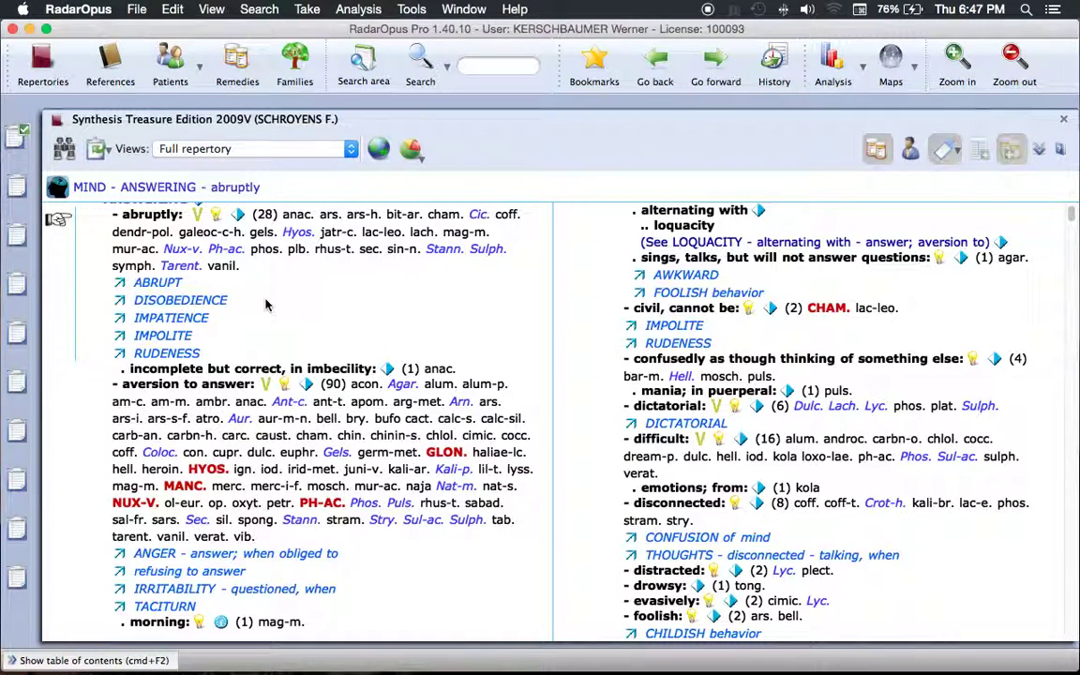
left_click(158, 284)
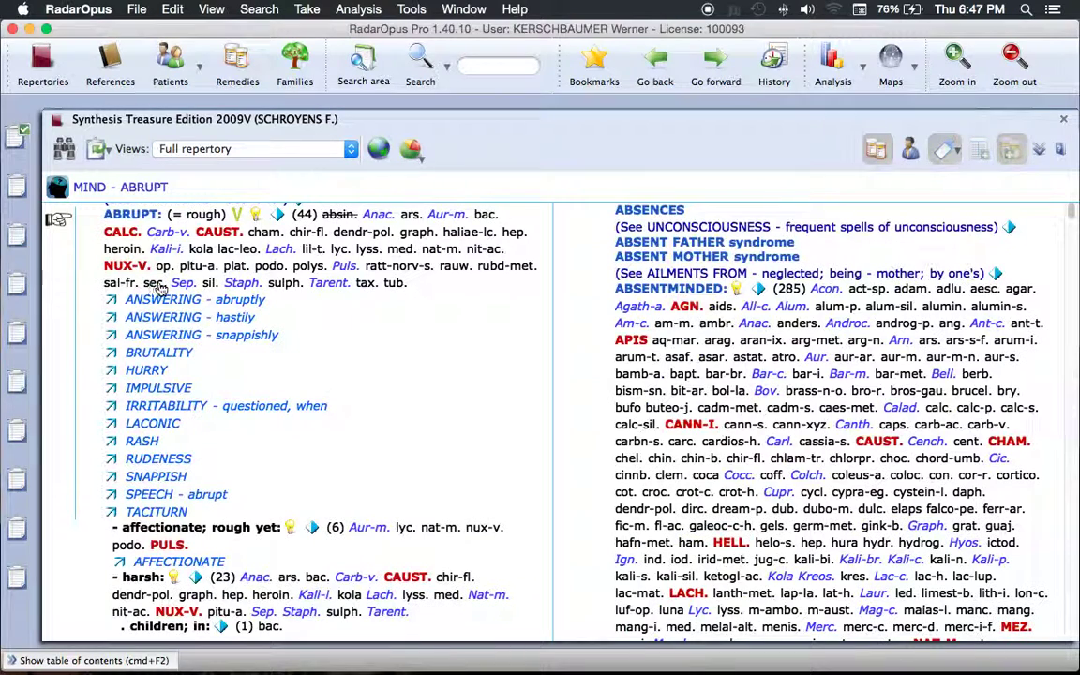
left_click(167, 392)
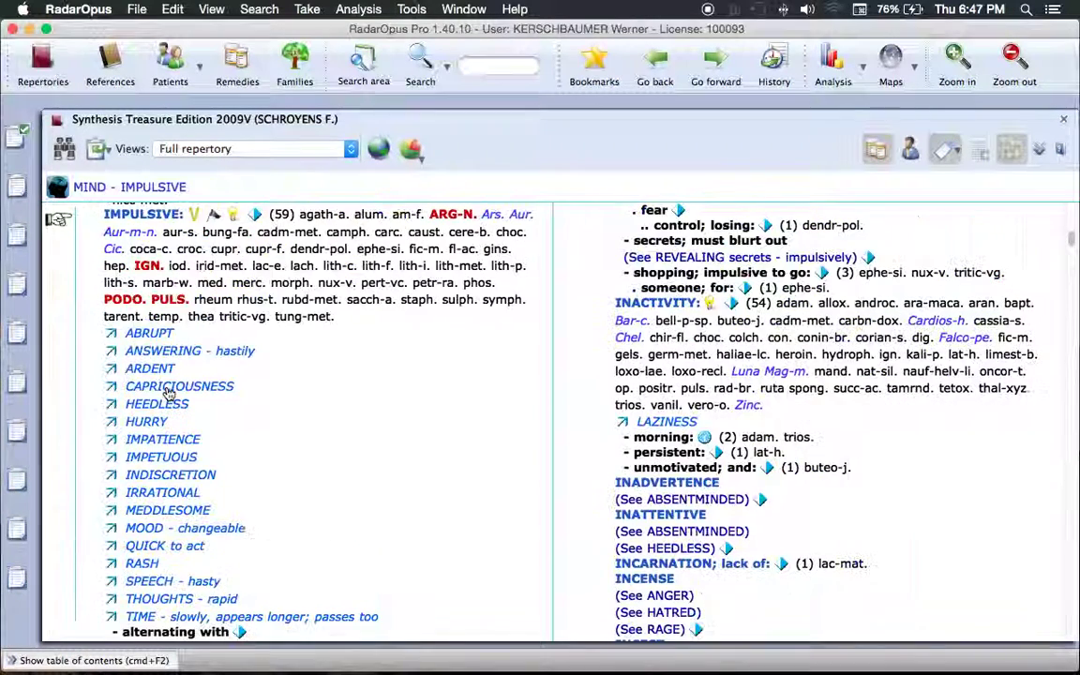
left_click(150, 334)
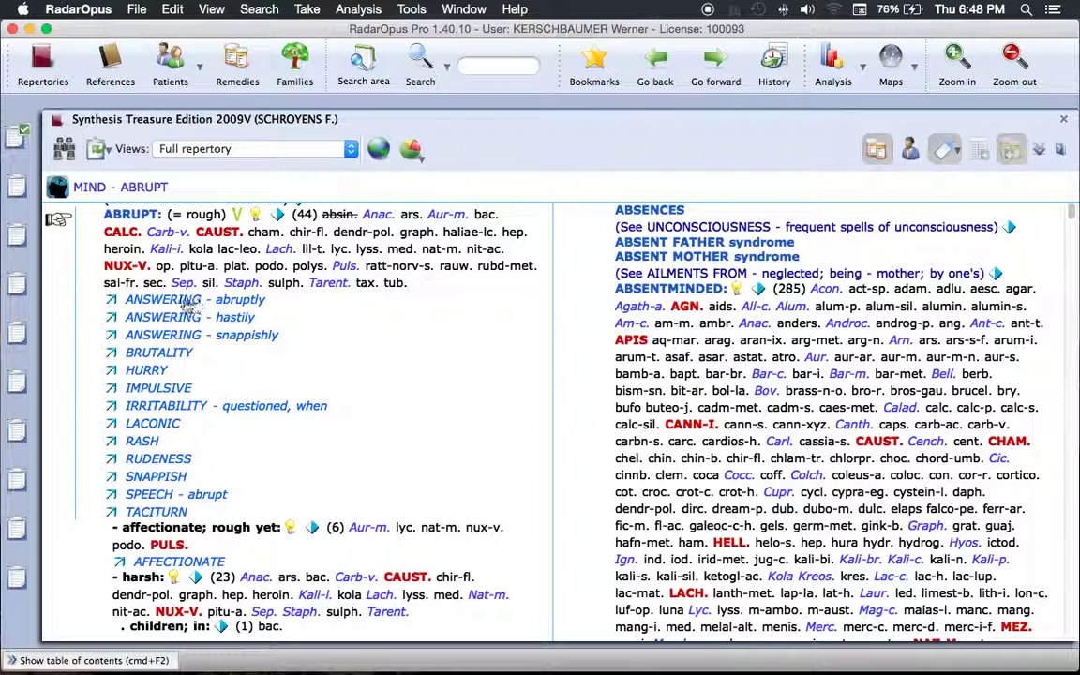
- Mark the cross-references ANSWERING - abruptly, IMPULSIVE and RUDENESS, take them with ABRUPT into Clipboard 1, and open the analysis
double_click(186, 305)
double_click(183, 387)
double_click(171, 459)
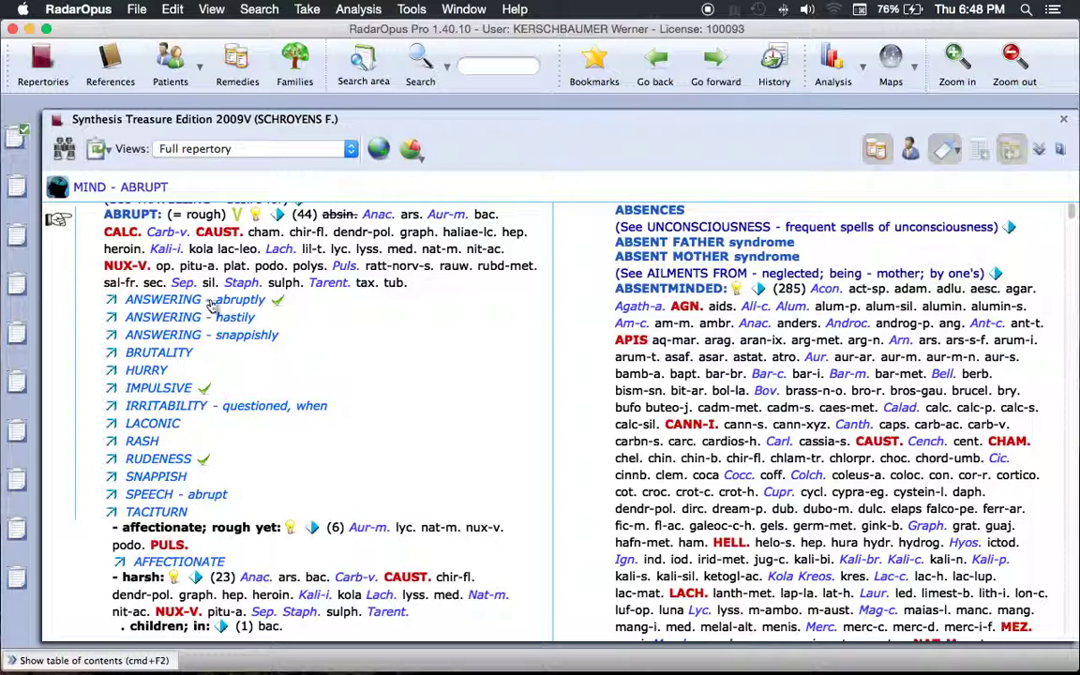
left_click(145, 214)
left_click_drag(145, 214, 20, 139)
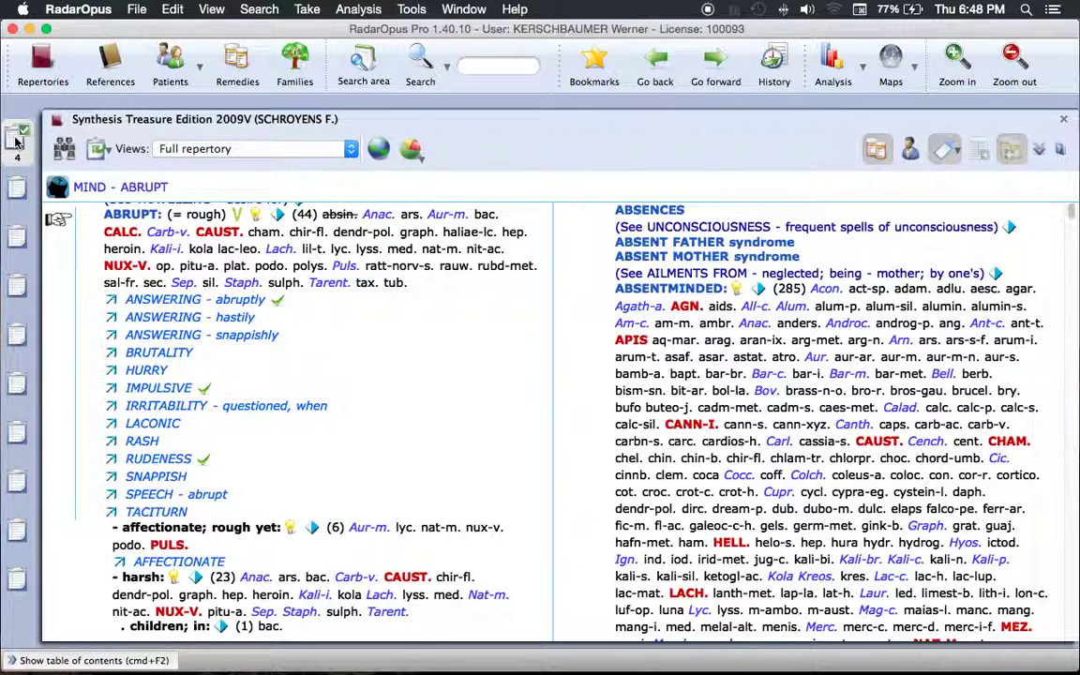
left_click(21, 141)
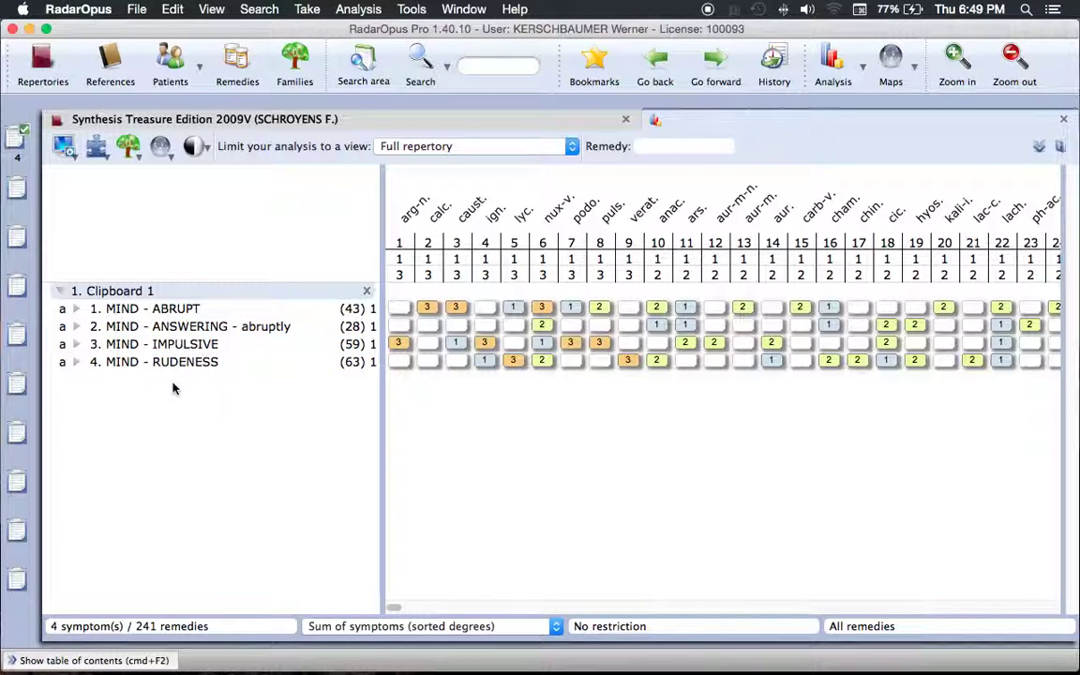
left_click(109, 362)
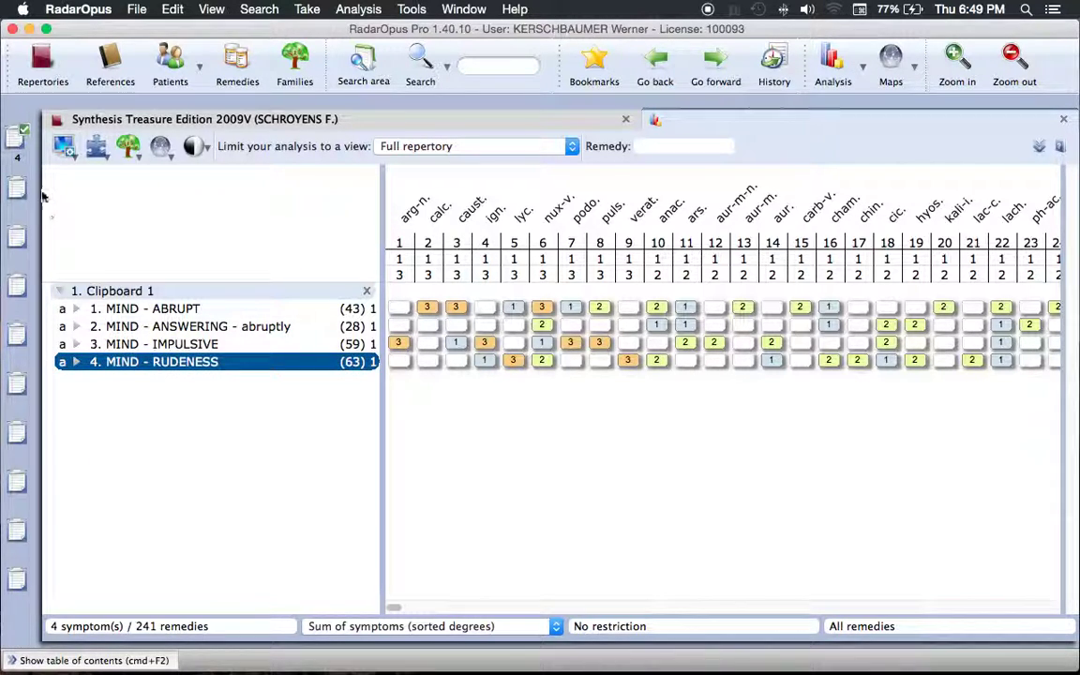
right_click(14, 146)
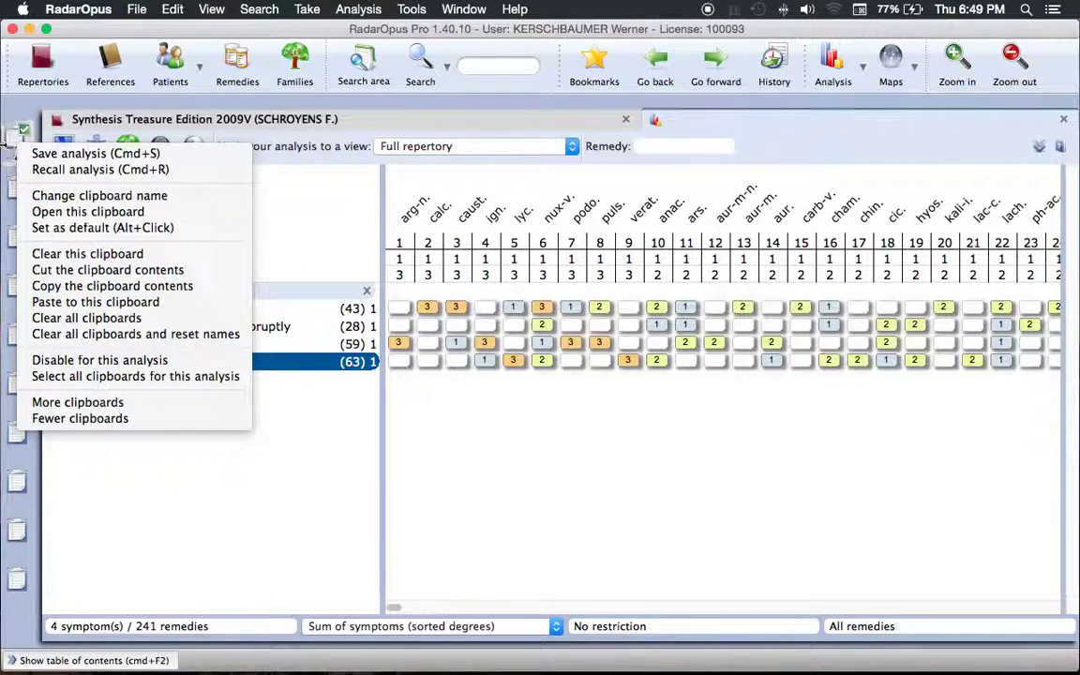
left_click(289, 204)
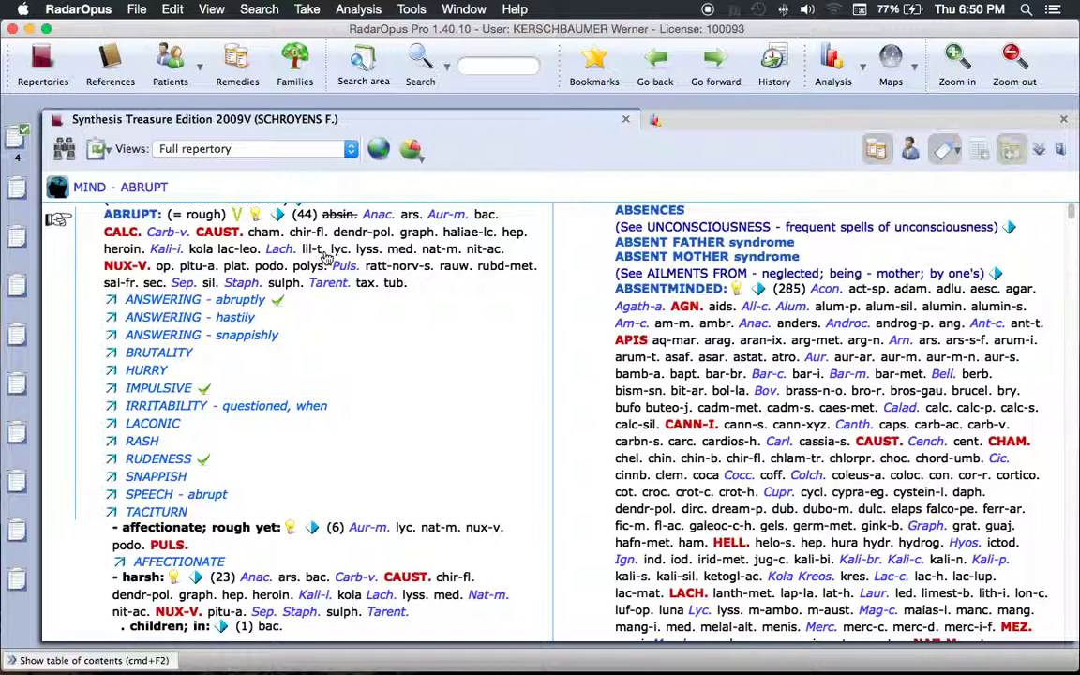
- Go to the MIND - ABSTRACTION OF MIND rubric in the repertory by searching for "abstr"
type("abstr")
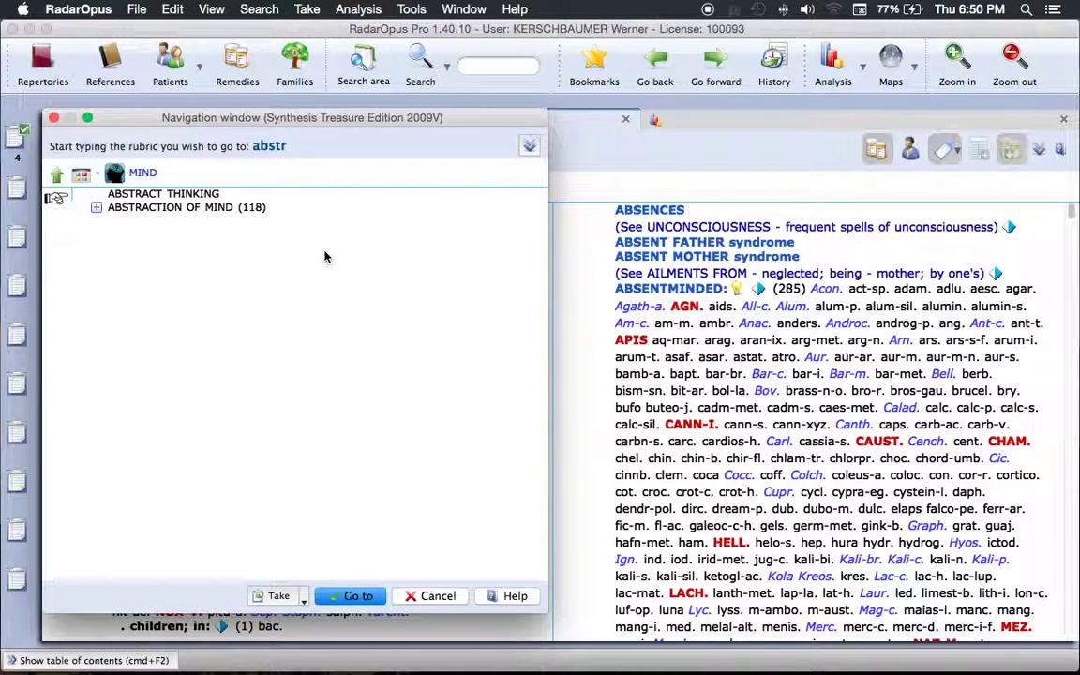
key("Down")
key("Right")
key("Return")
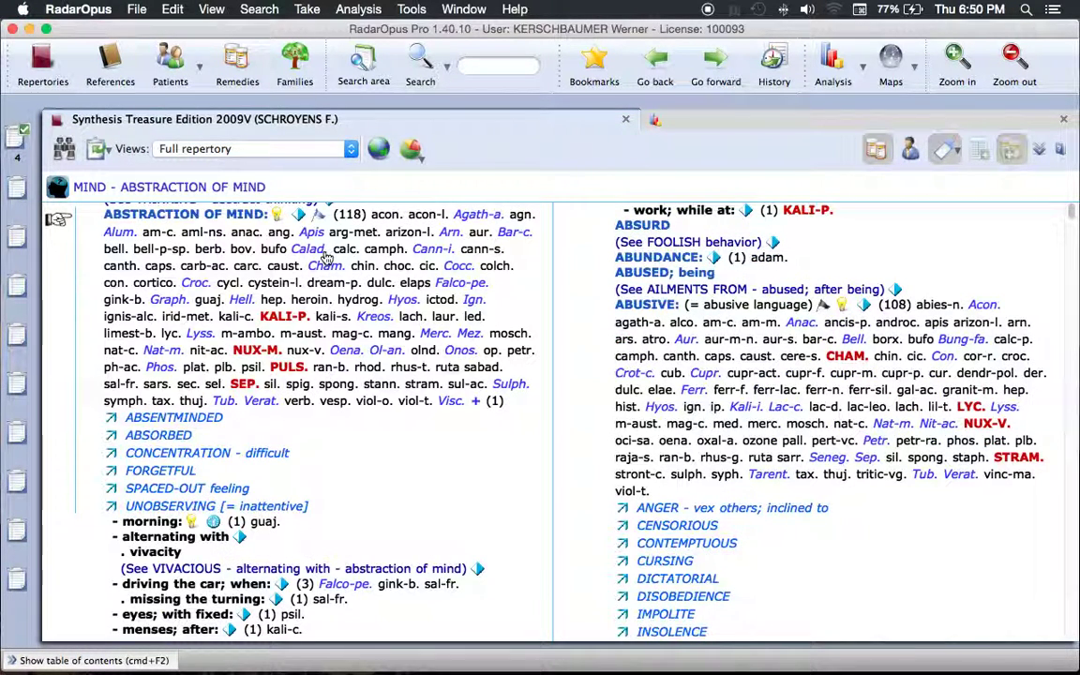
- Mark the cross-references ABSENTMINDED and FORGETFUL and take them together with ABSTRACTION OF MIND into Clipboard 1
left_click(187, 422)
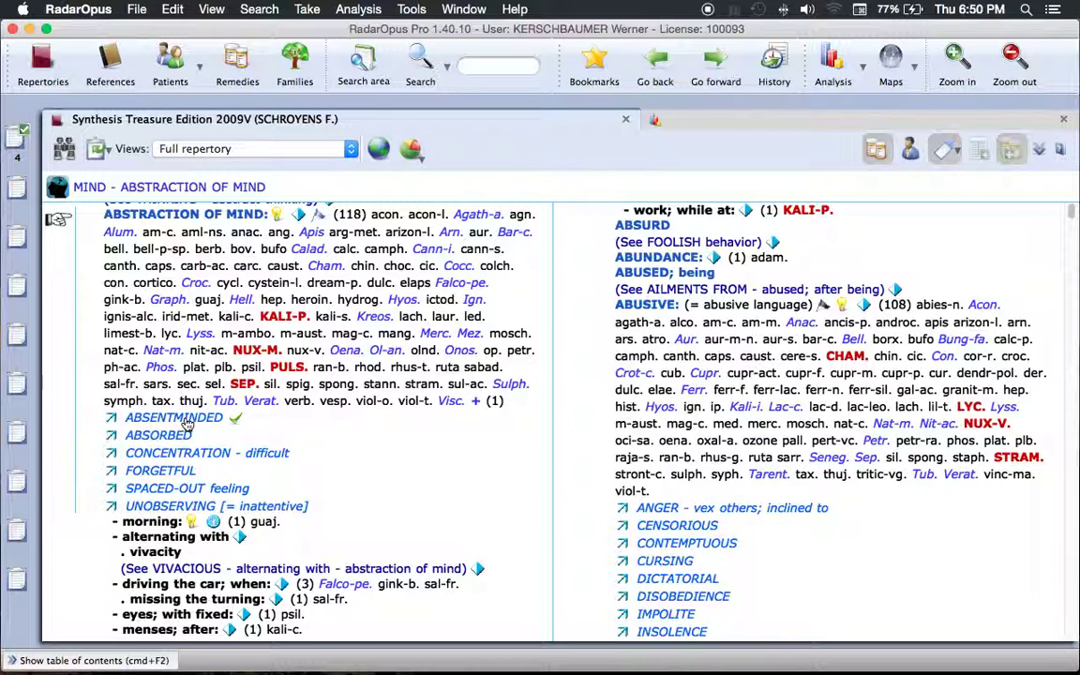
left_click(187, 474)
left_click_drag(177, 218, 16, 142)
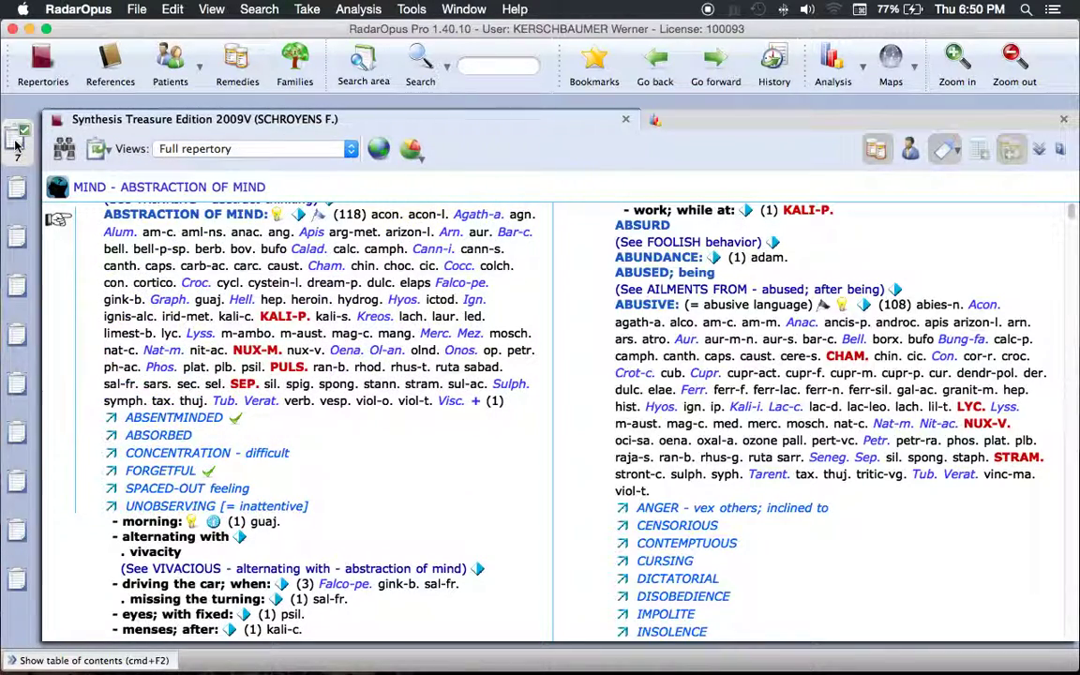
- Open the analysis with the added ABSTRACTION OF MIND rubrics, and clear Clipboard 1
left_click(15, 143)
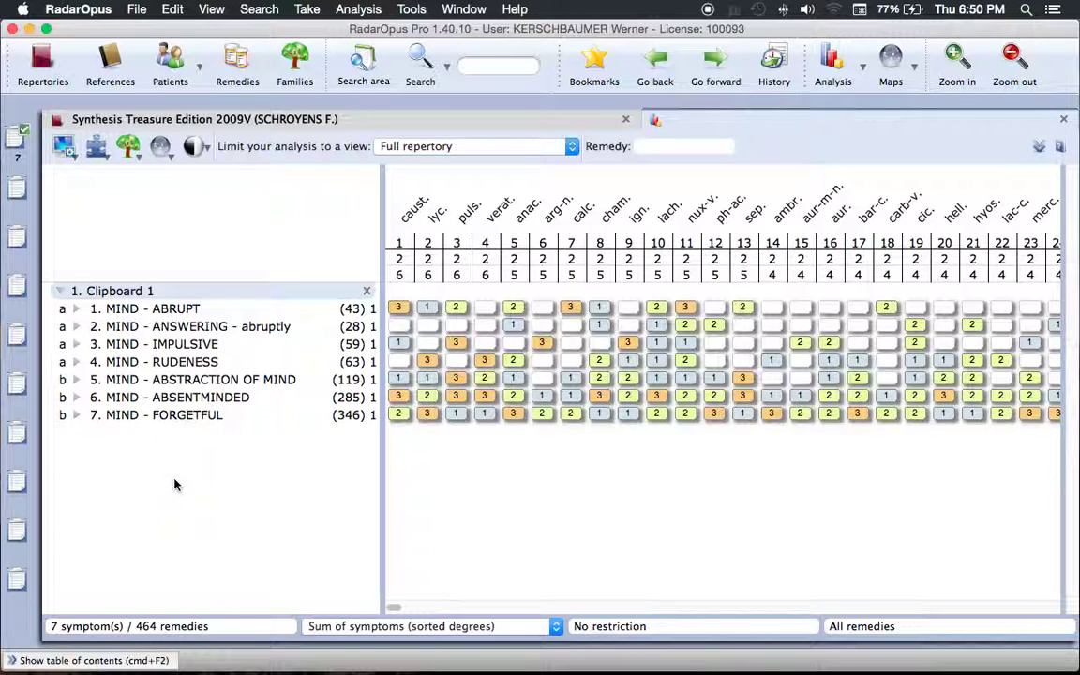
left_click(17, 136)
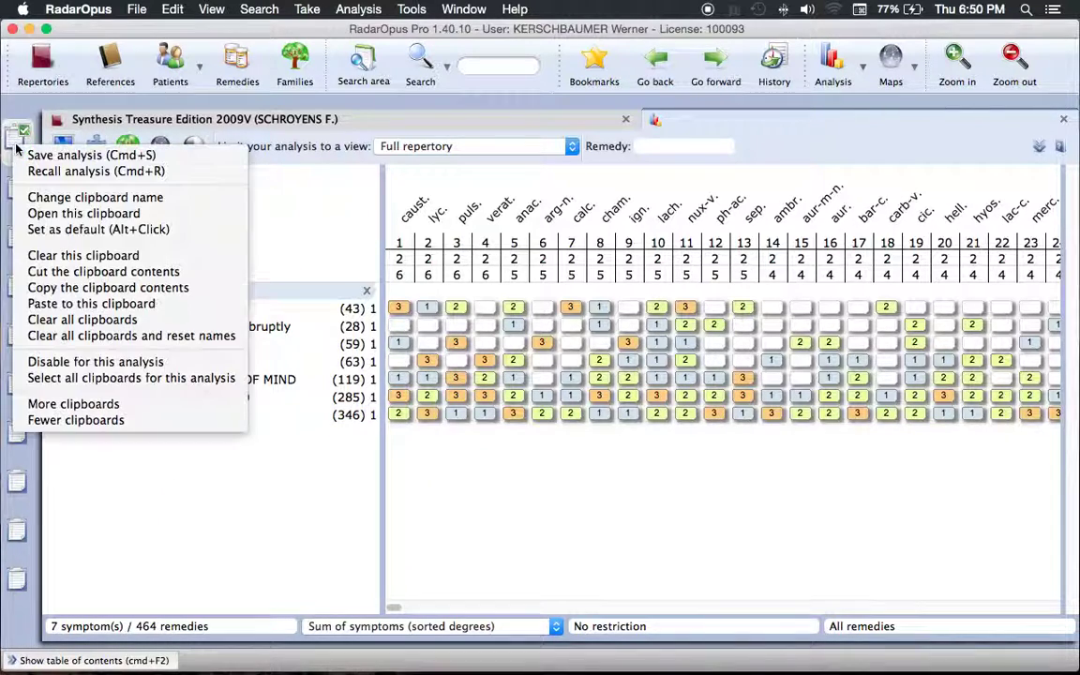
left_click(98, 257)
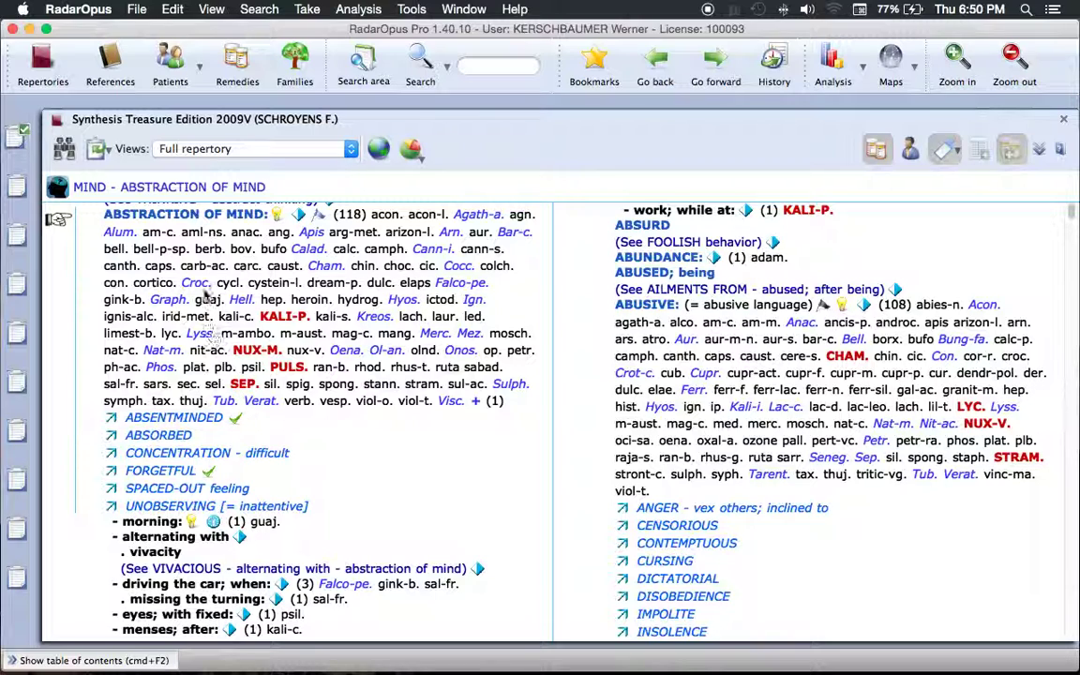
- Select the MIND - ABUSIVE rubric and bring its full list of cross-references into view
left_click(652, 307)
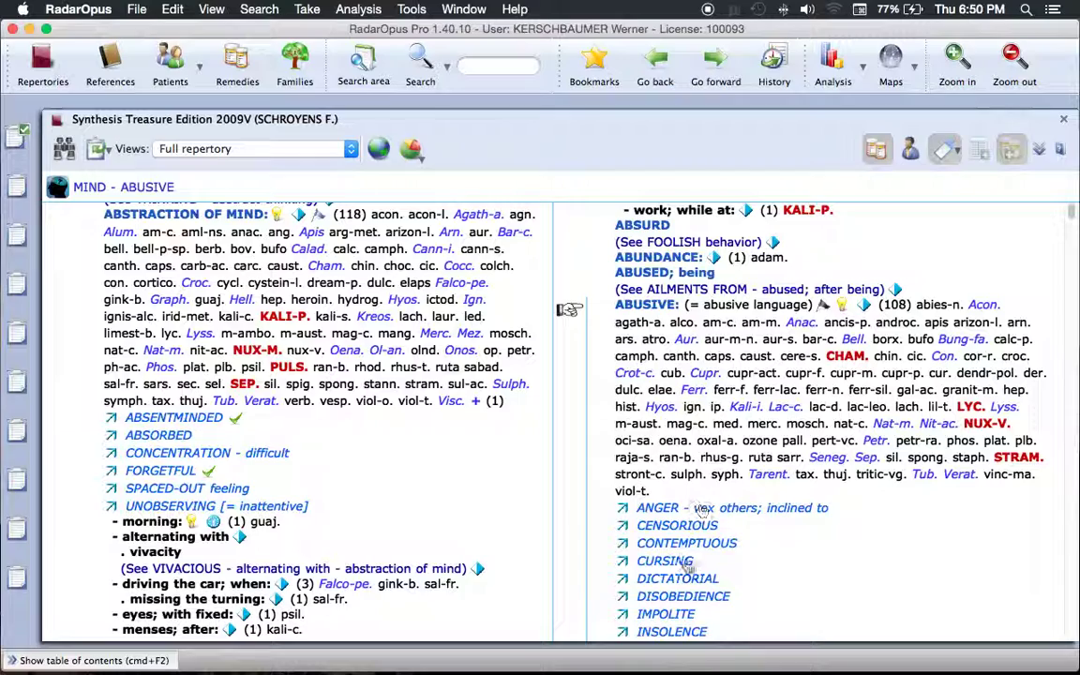
scroll(685, 539, "down", 5)
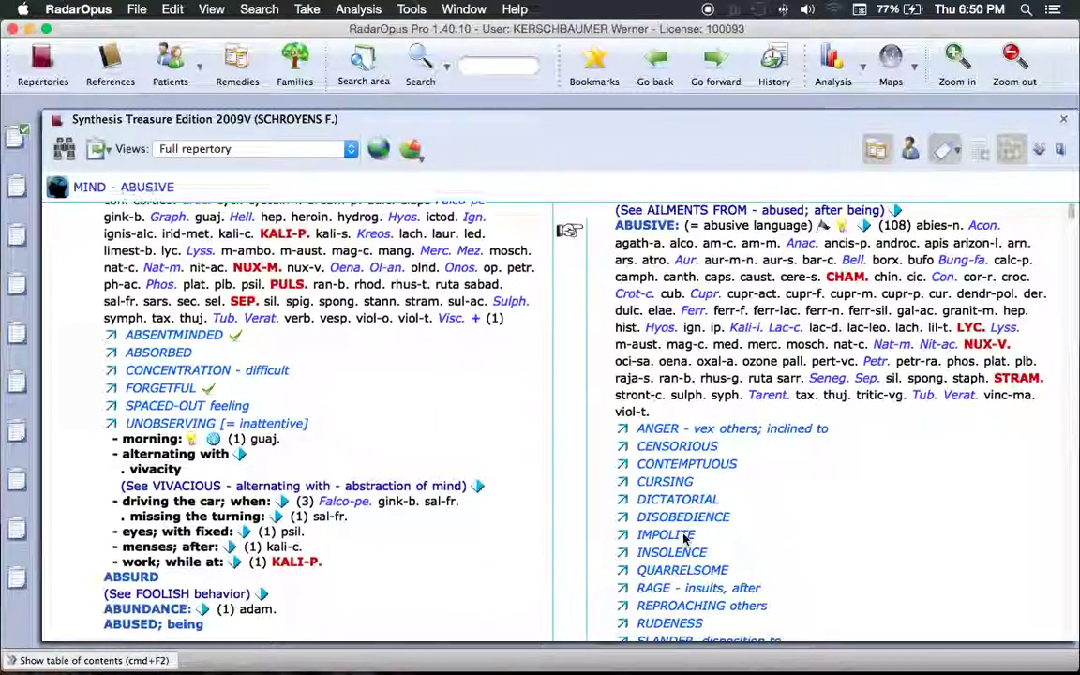
scroll(684, 539, "up", 1)
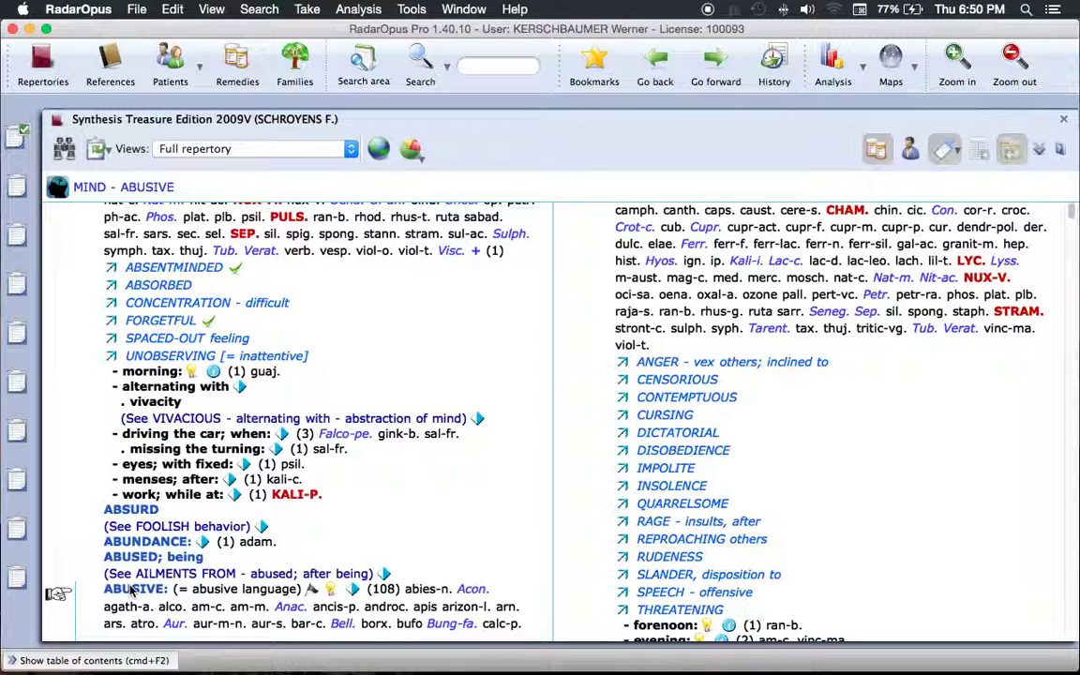
scroll(130, 588, "down", 1)
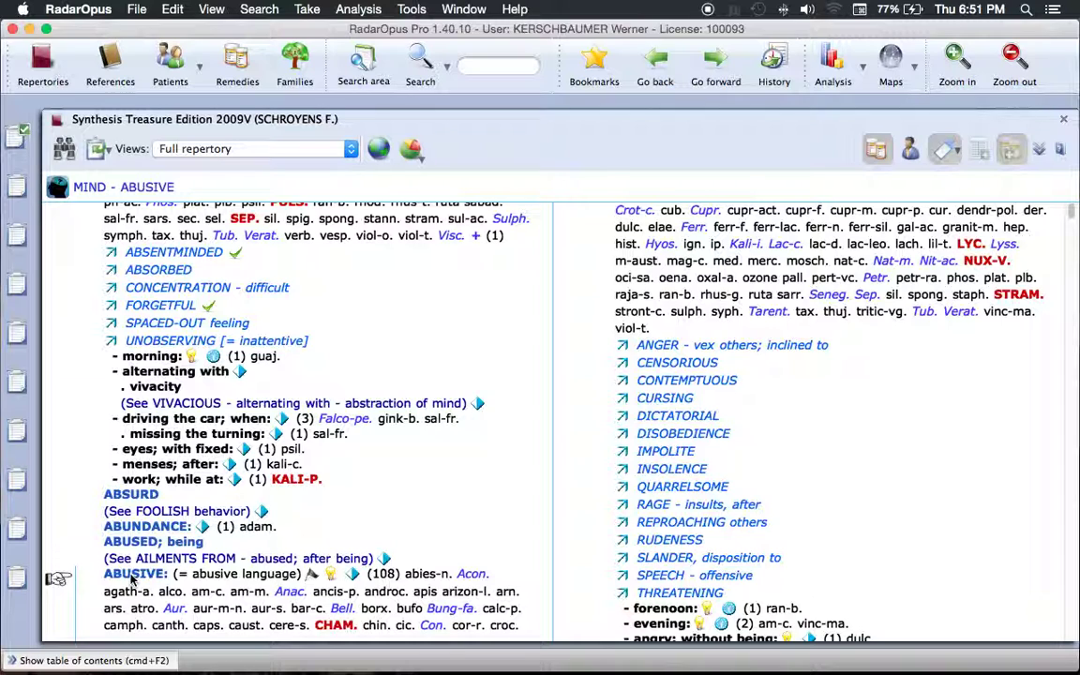
right_click(132, 581)
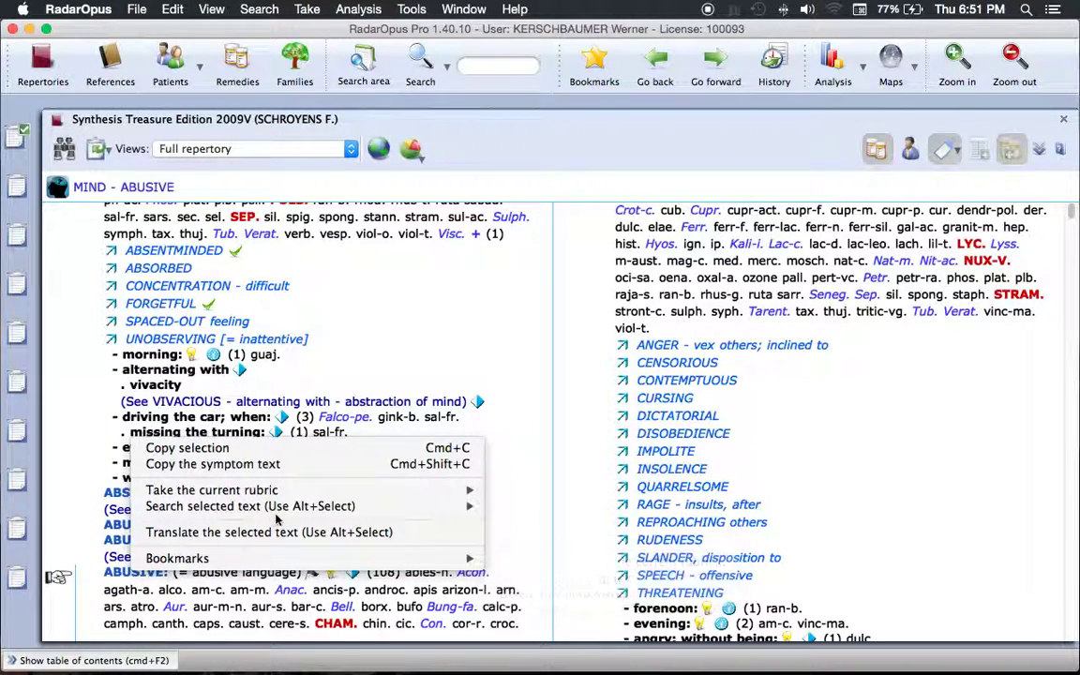
mouse_move(319, 494)
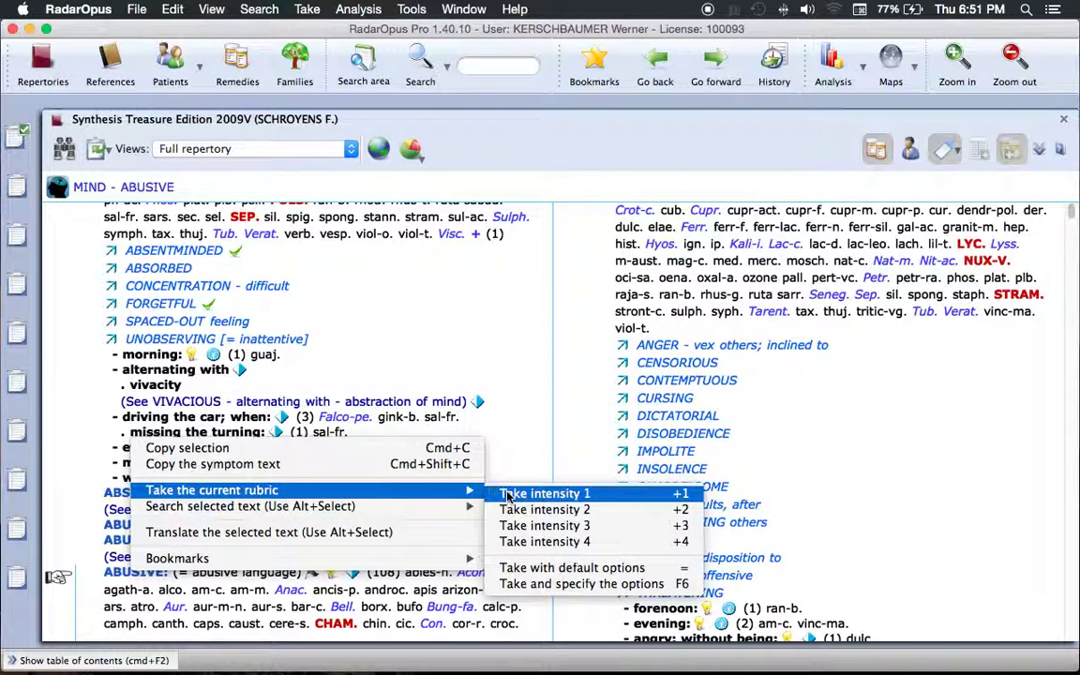
left_click(549, 585)
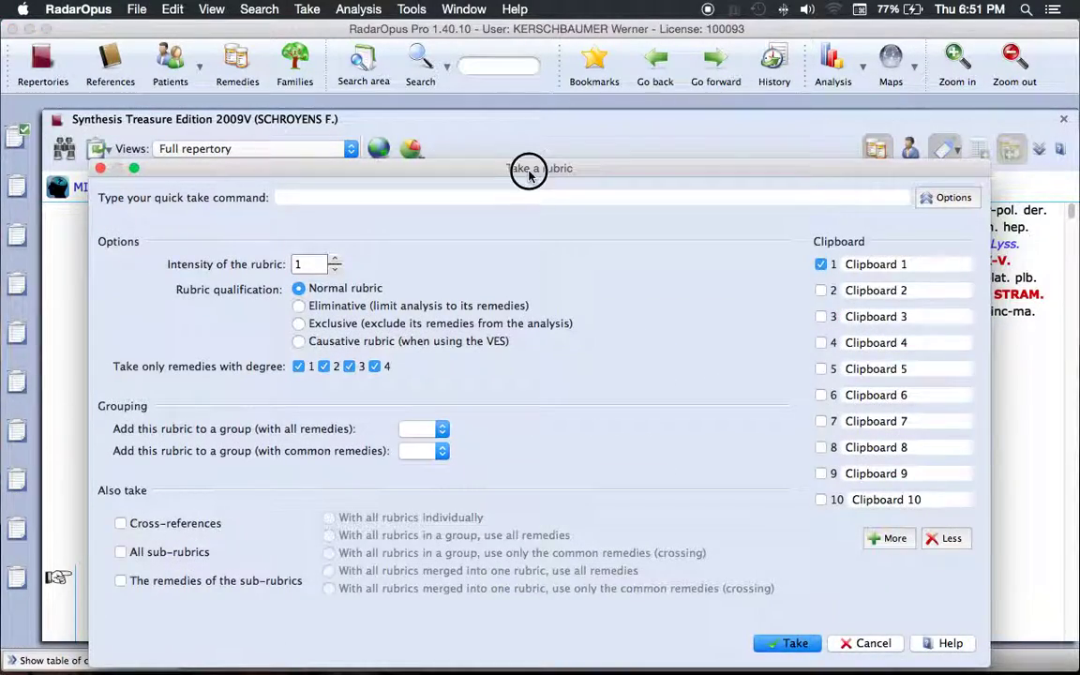
left_click_drag(525, 169, 542, 126)
key("Escape")
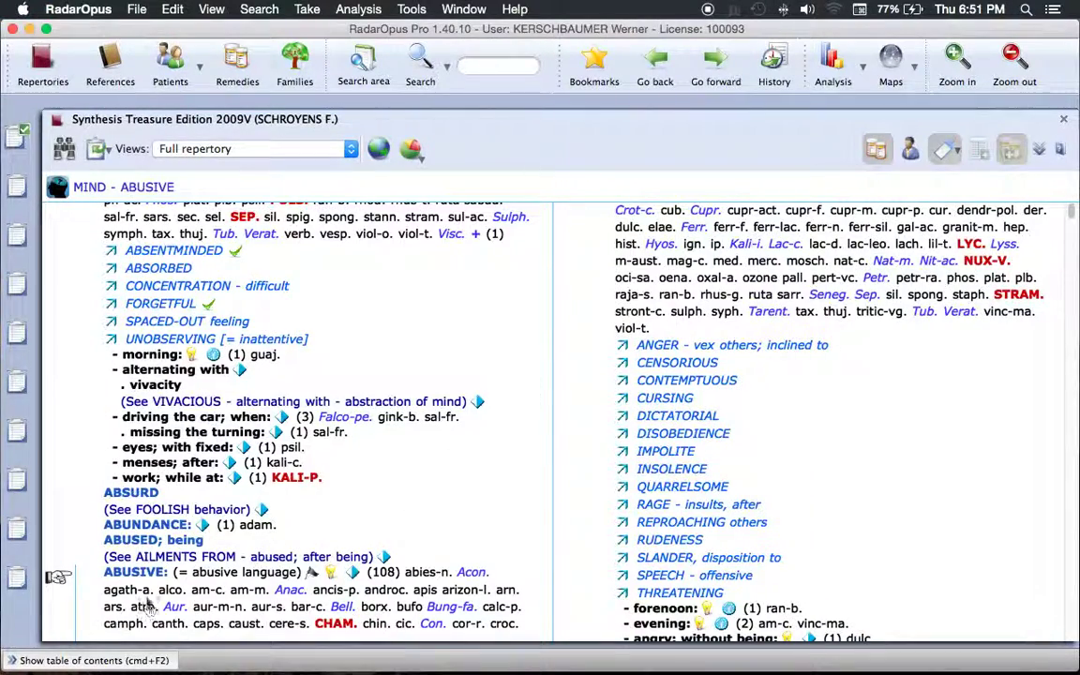
right_click(134, 514)
mouse_move(346, 498)
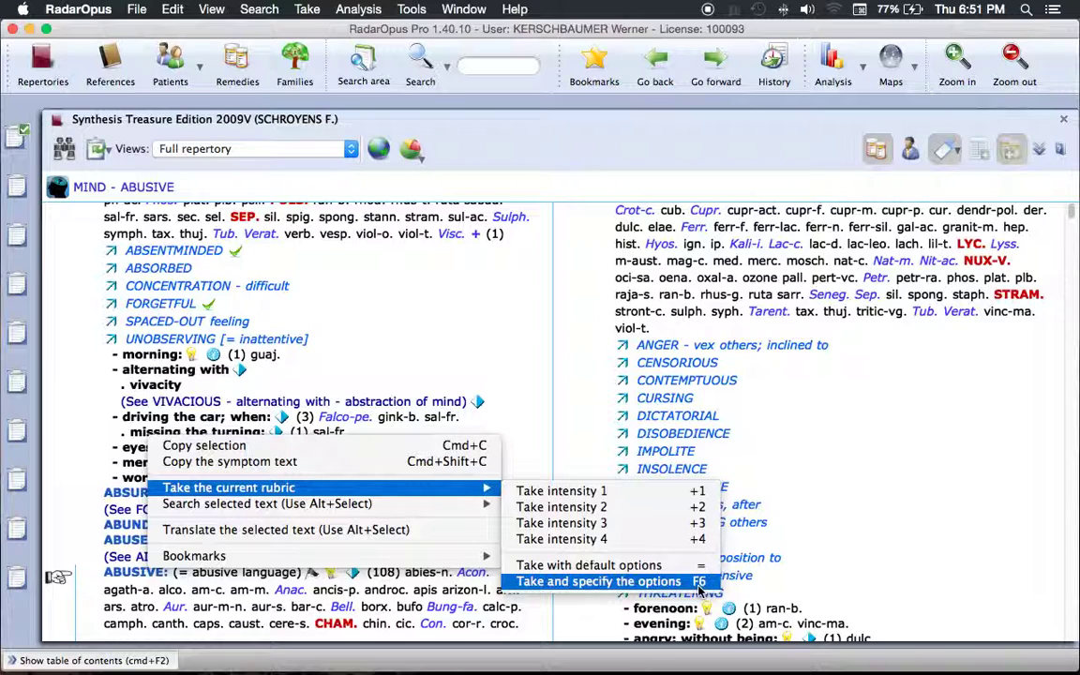
left_click(516, 366)
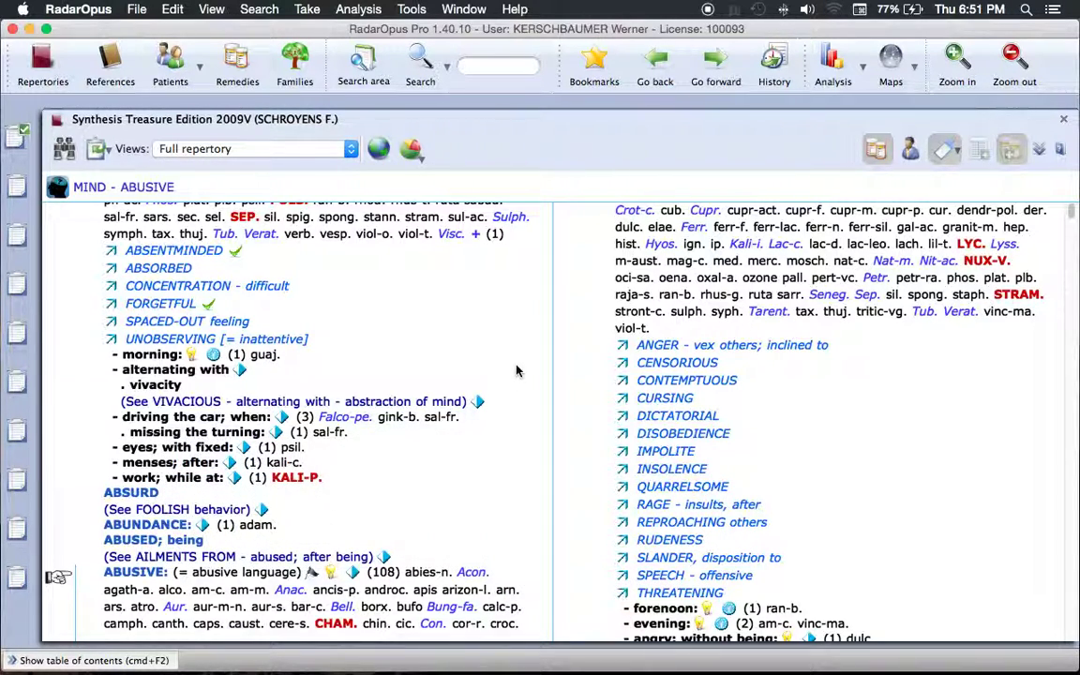
- Take the ABUSIVE rubric into Clipboard 1 with intensity 1, including its cross-references with all rubrics individually
double_click(516, 370)
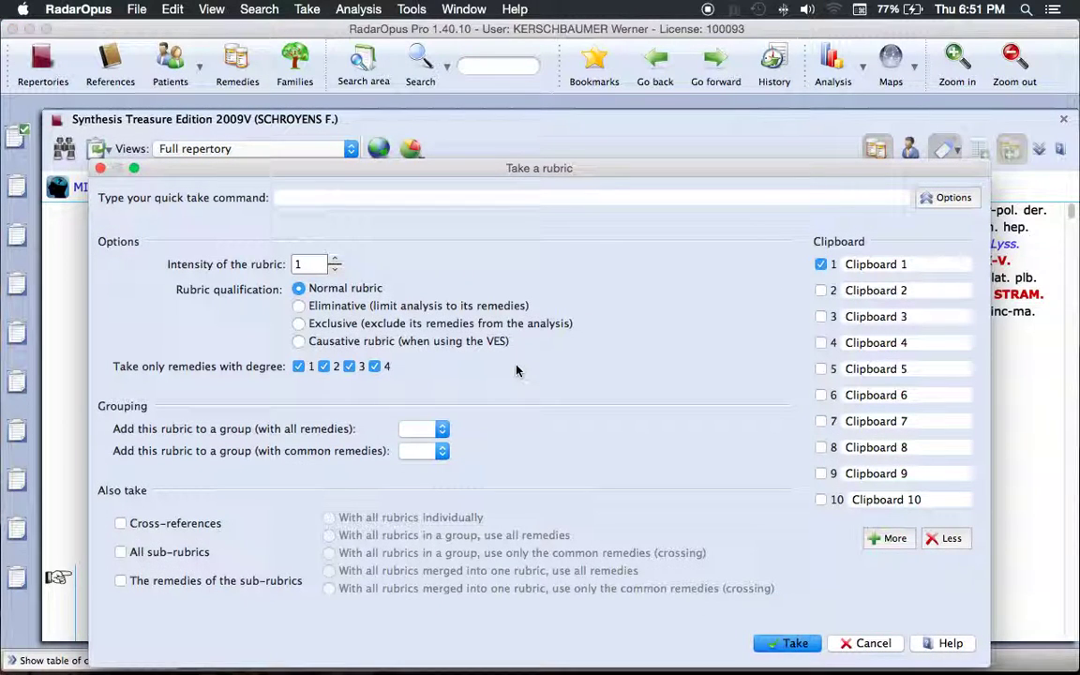
left_click(188, 527)
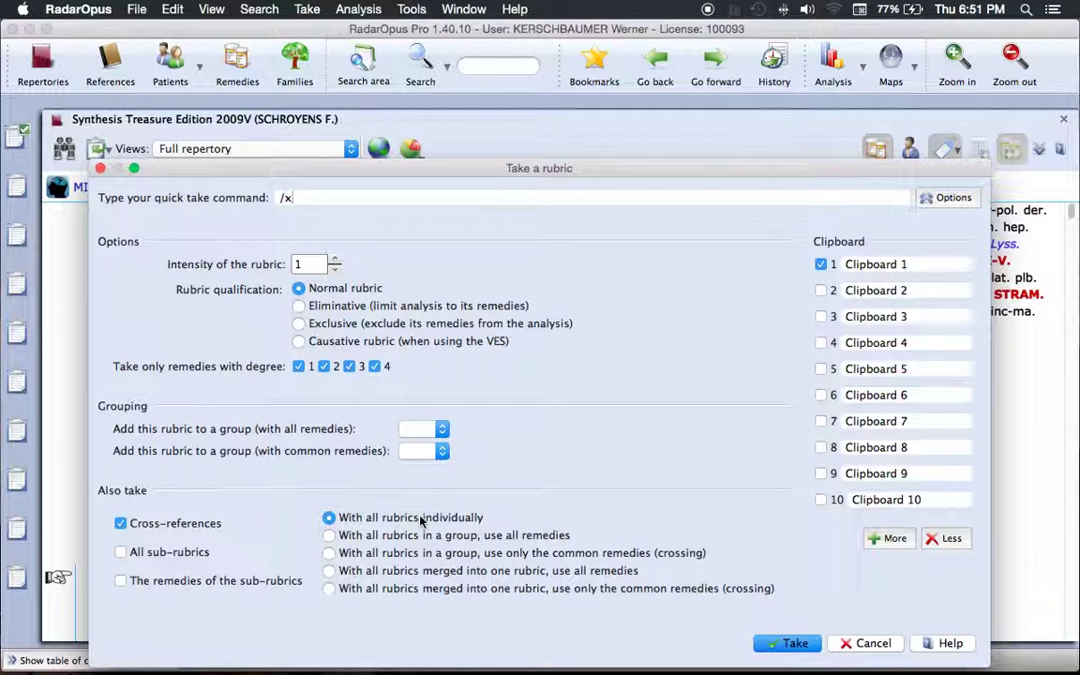
left_click(790, 643)
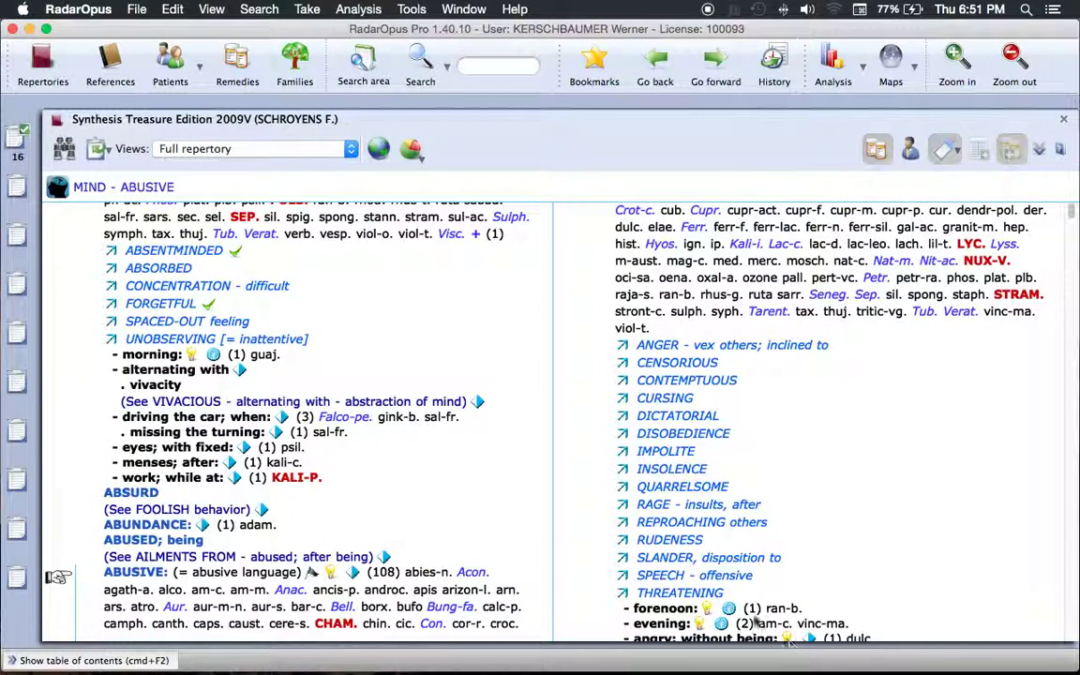
- Open the analysis of ABUSIVE and its cross-references, and clear Clipboard 1
left_click(14, 139)
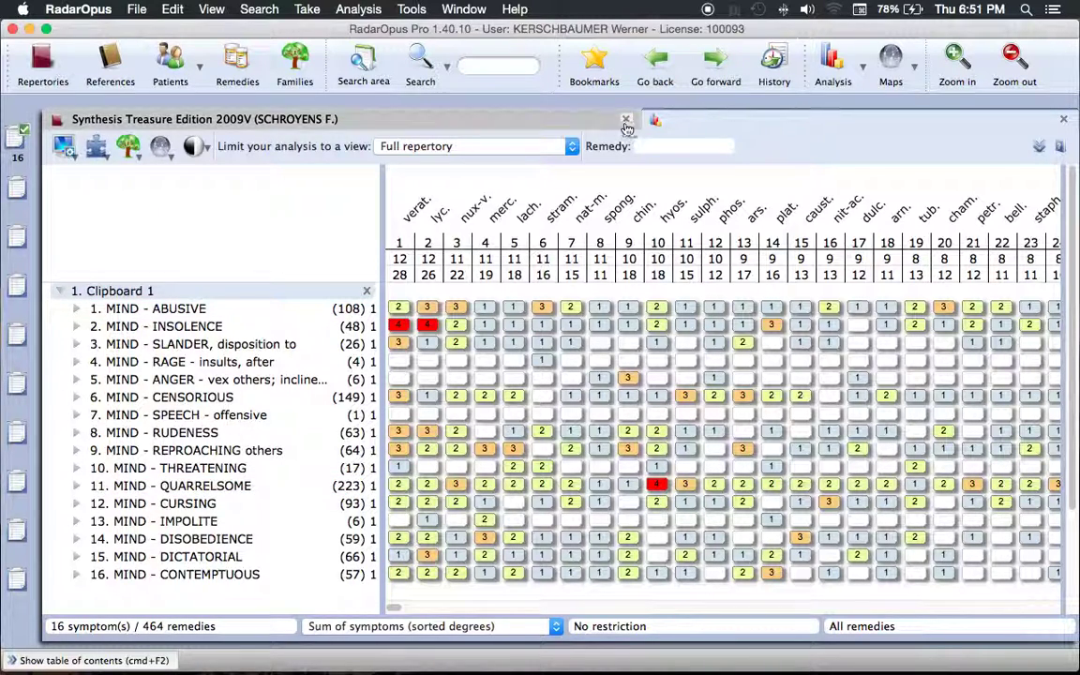
right_click(15, 138)
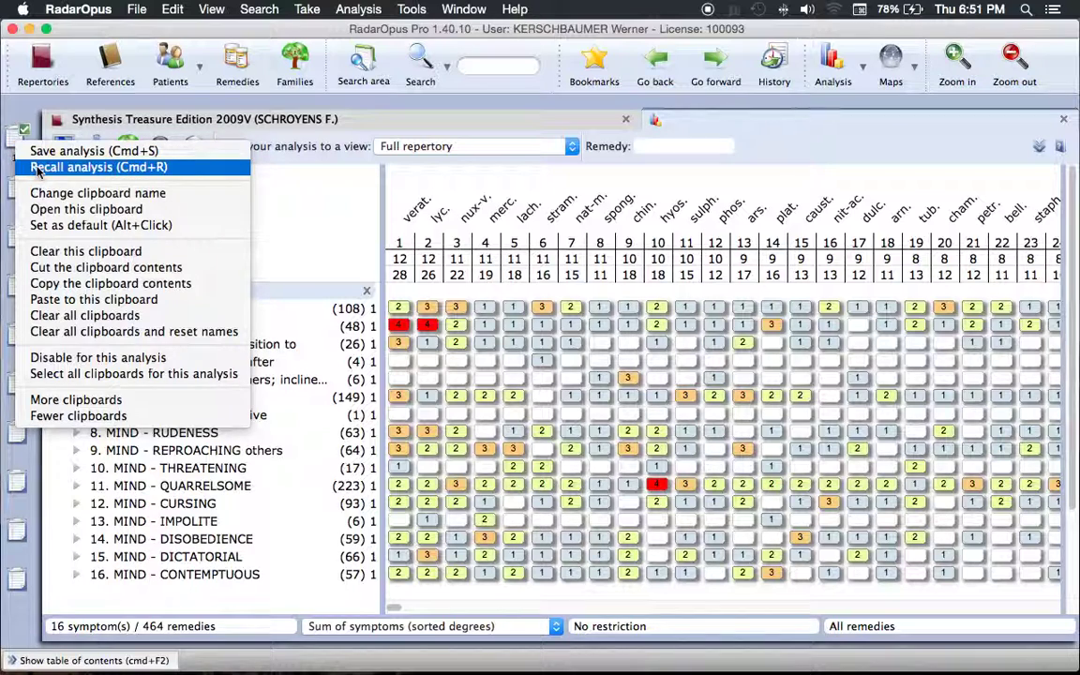
left_click(38, 252)
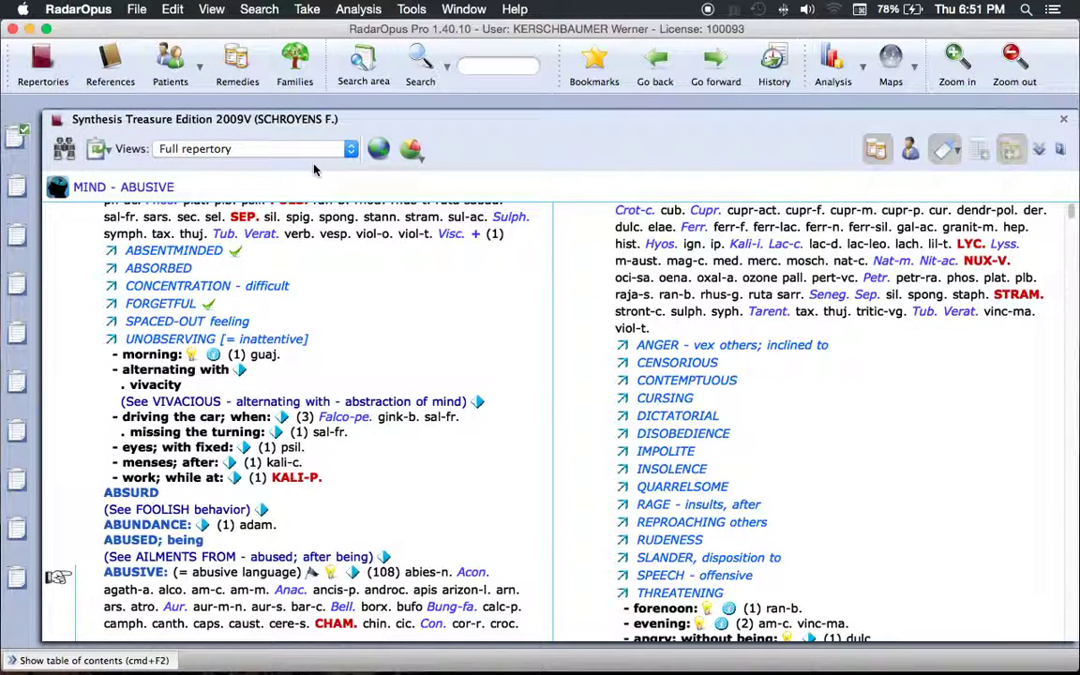
- Take the ABUSIVE rubric into Clipboard 1 again, including its cross-references with all rubrics individually
key("F6")
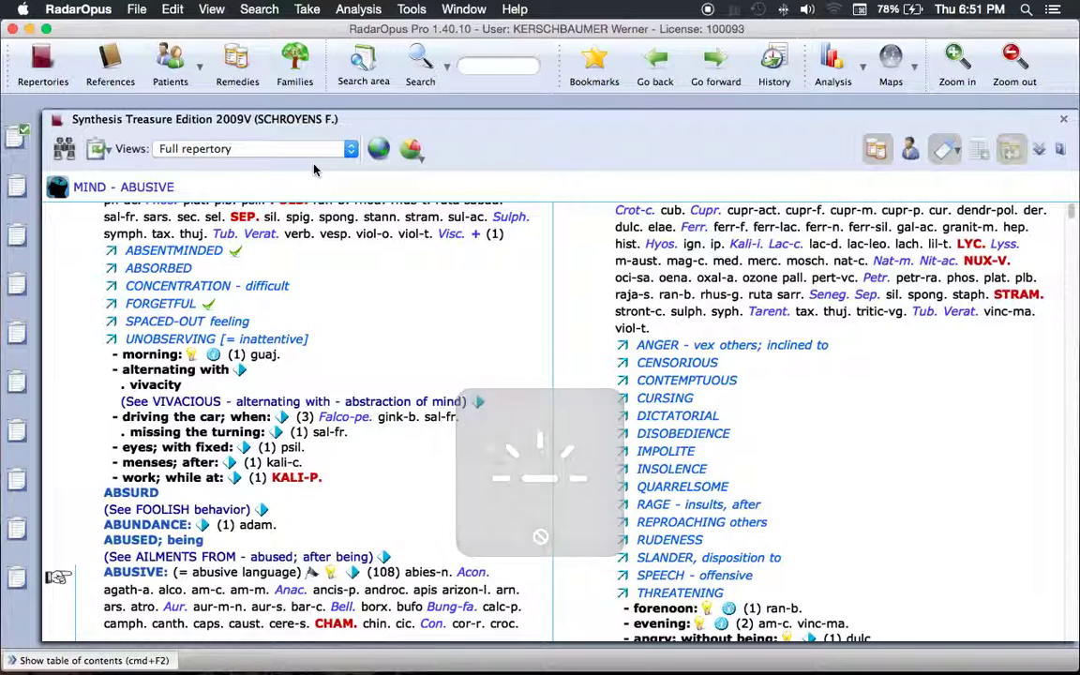
key("F6")
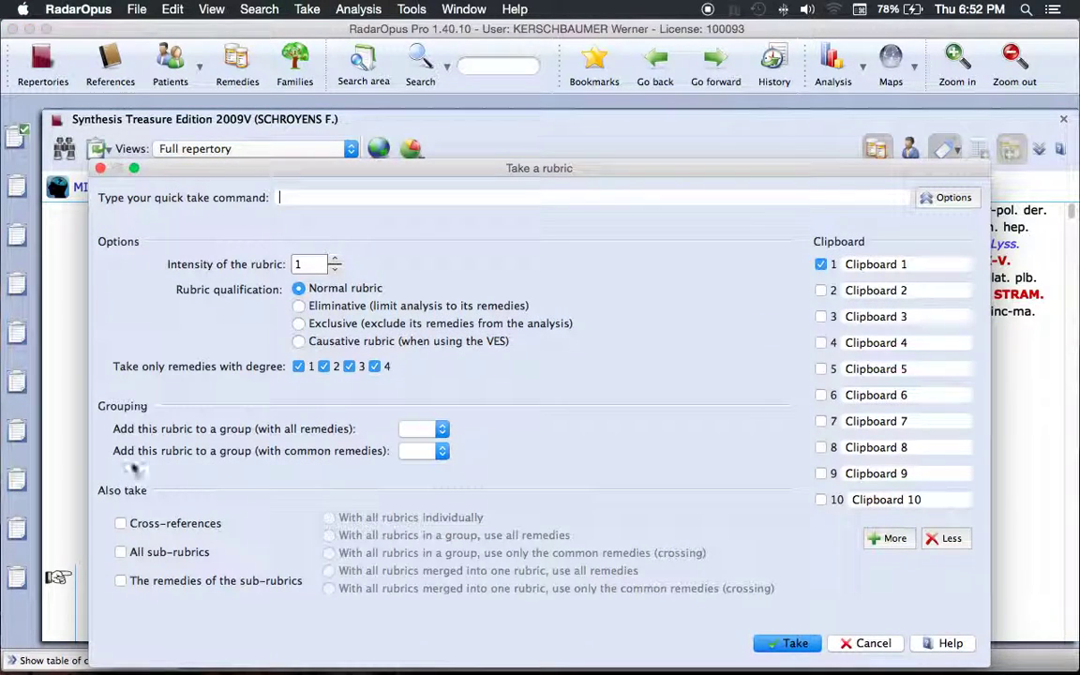
left_click(131, 523)
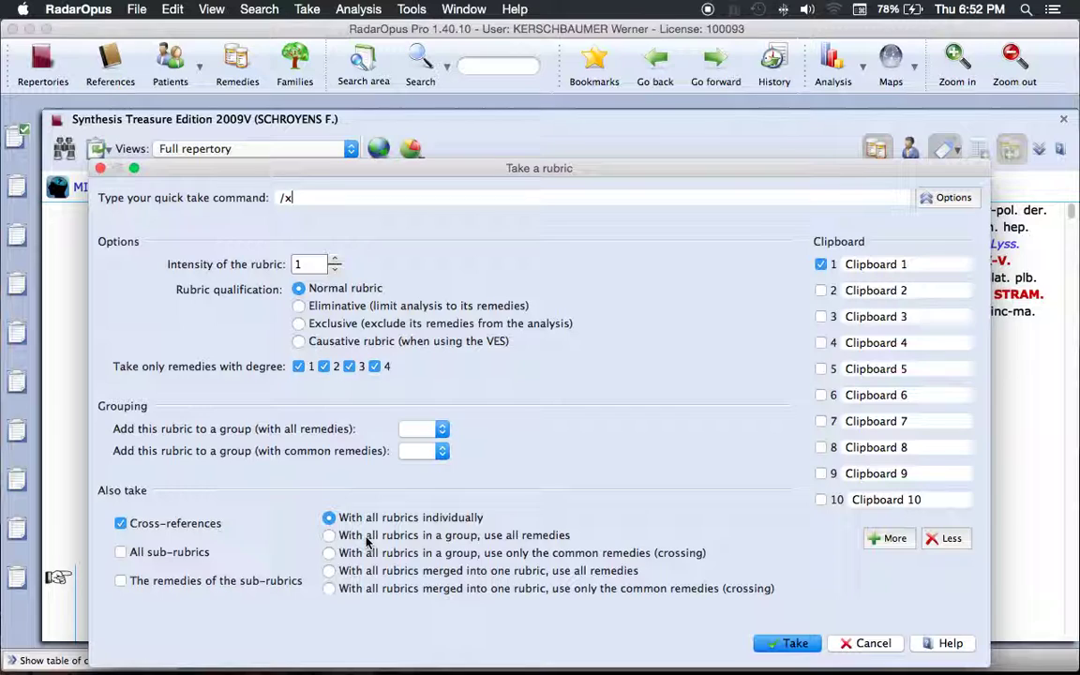
type(":ga")
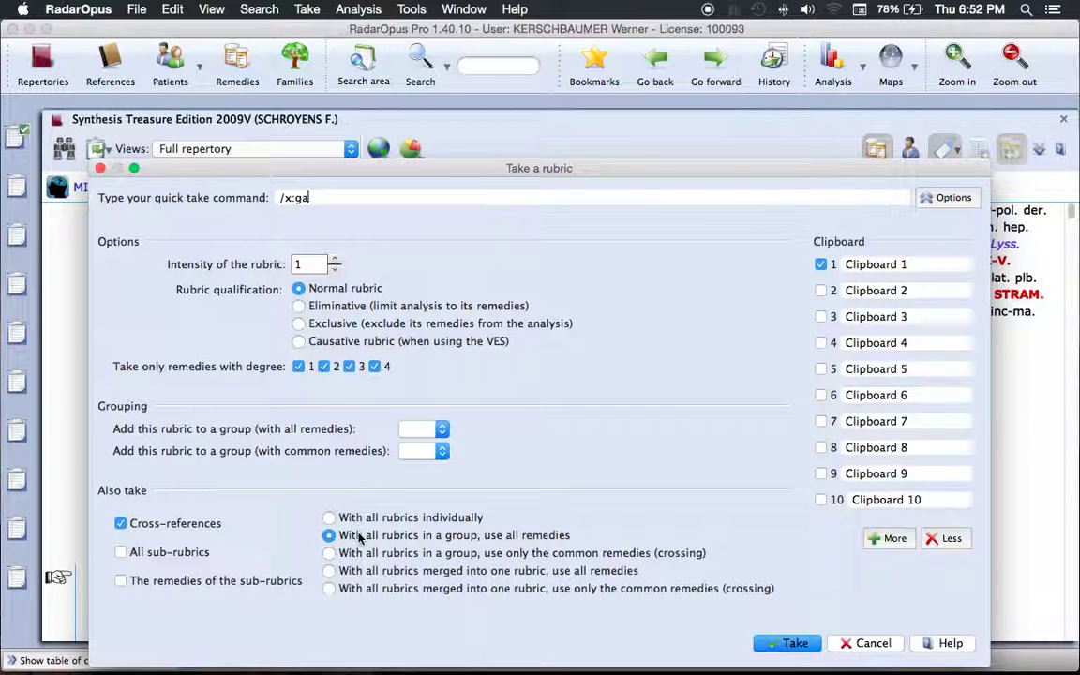
left_click(356, 519)
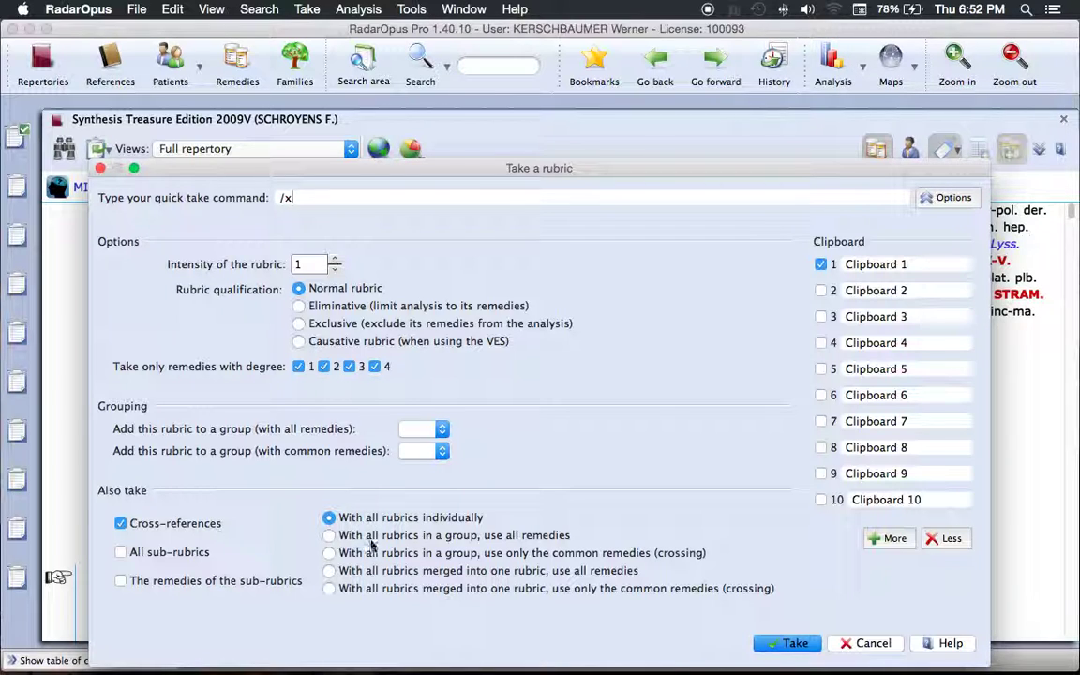
left_click(796, 645)
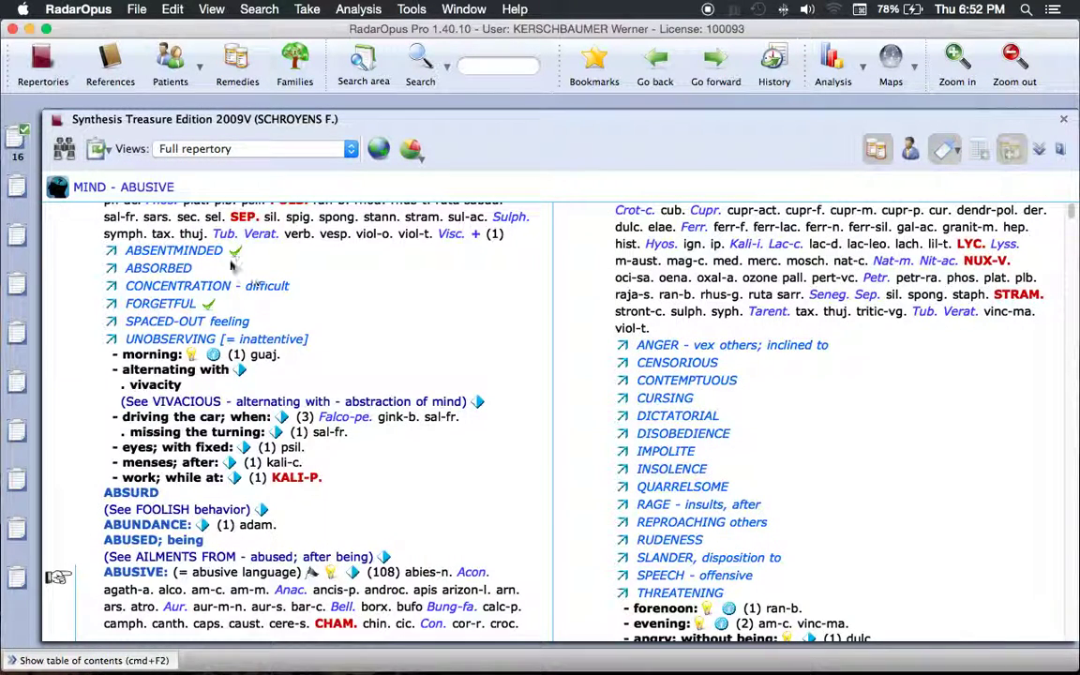
- Open the analysis of ABUSIVE with its individually taken cross-references, and clear Clipboard 1
left_click(19, 137)
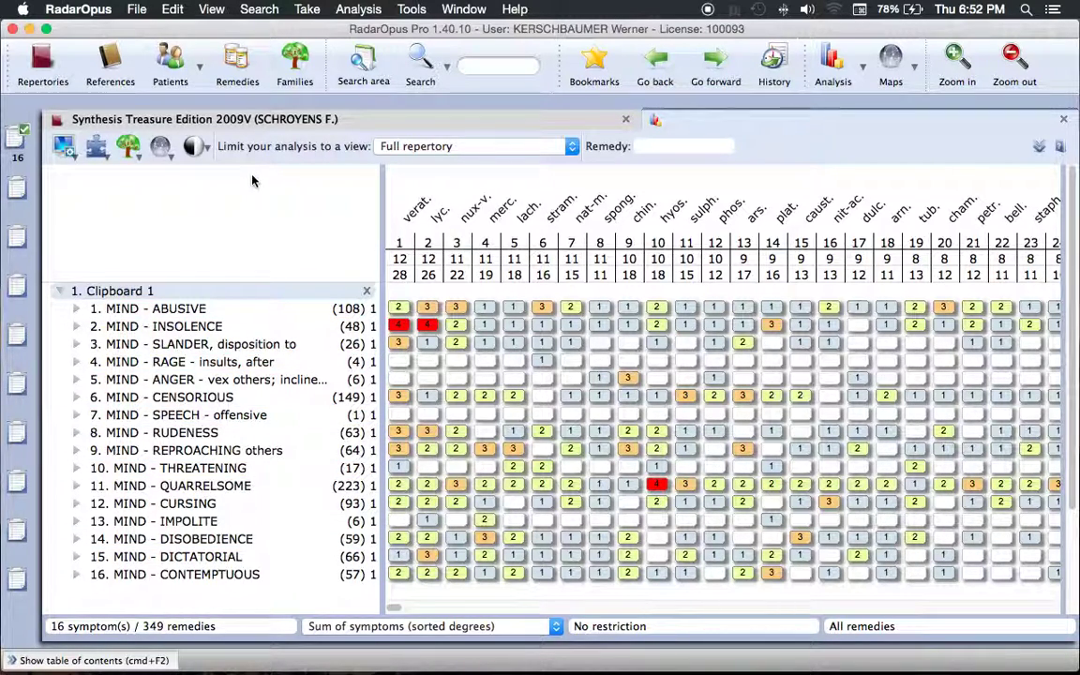
right_click(17, 136)
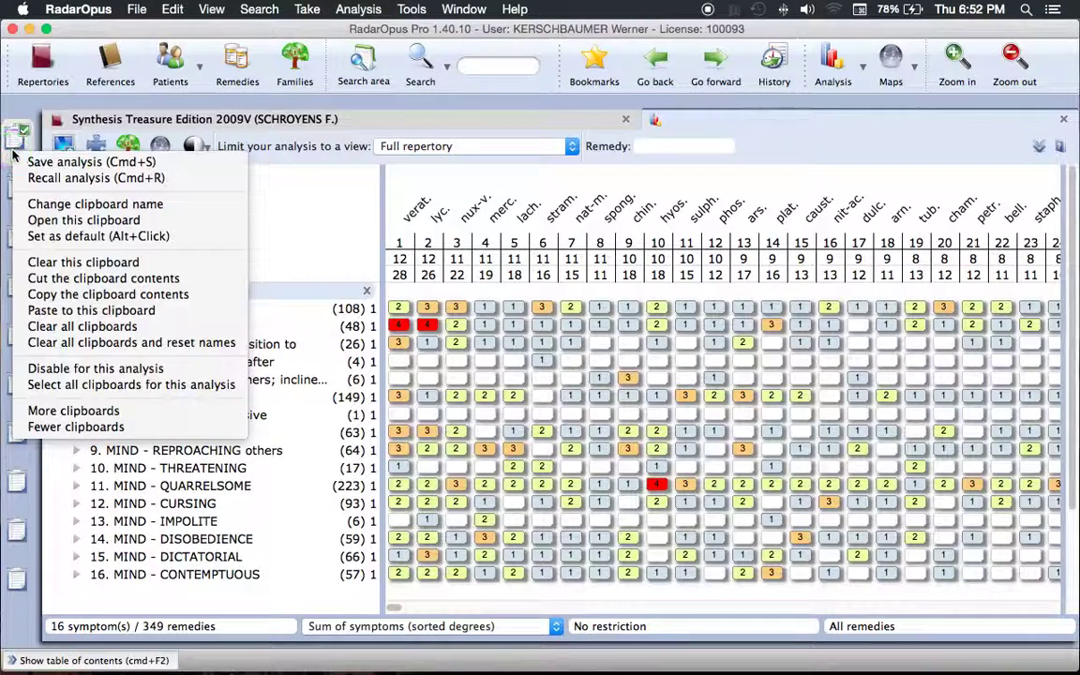
left_click(82, 263)
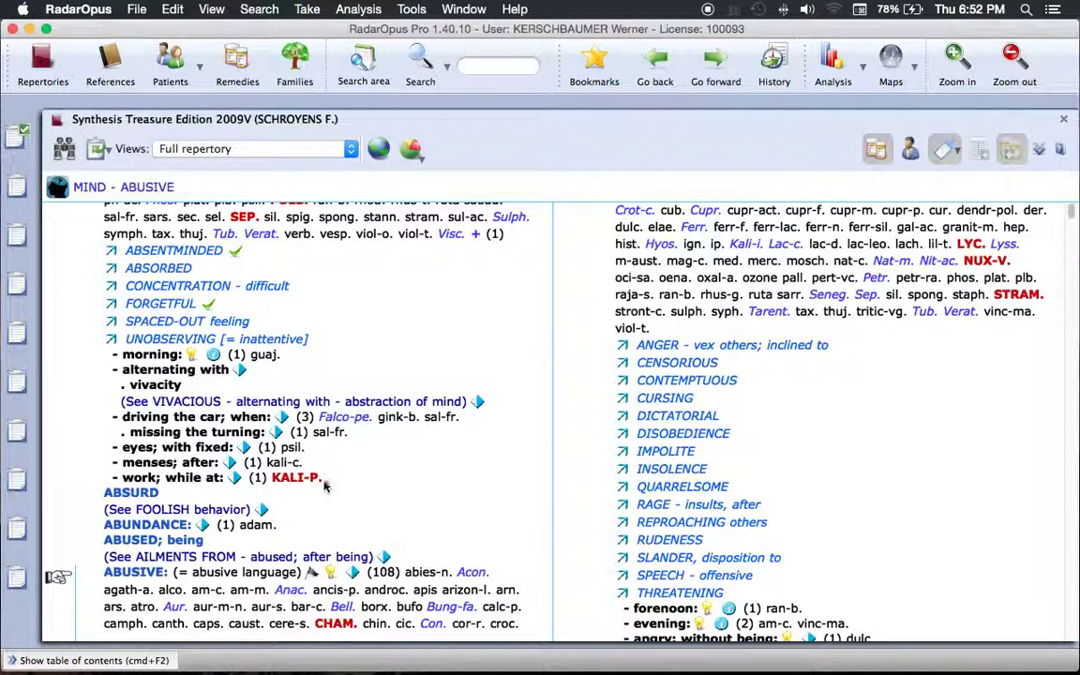
- Take the ABUSIVE rubric into Clipboard 1 with its cross-references, all rubrics in a group using all remedies
key("super+t")
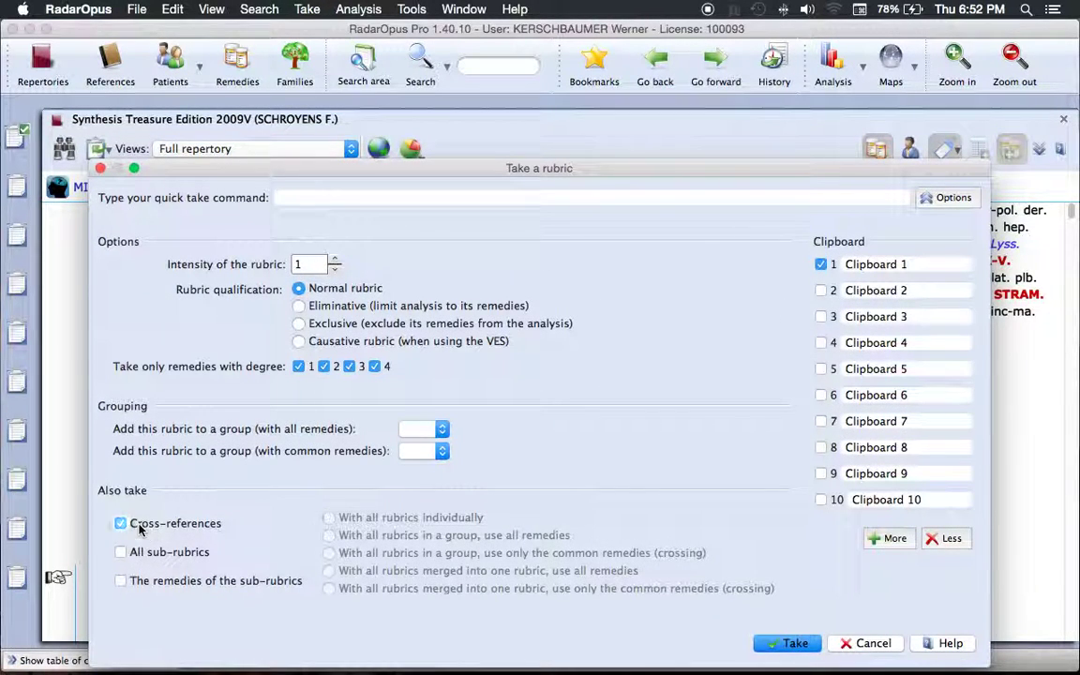
left_click(139, 527)
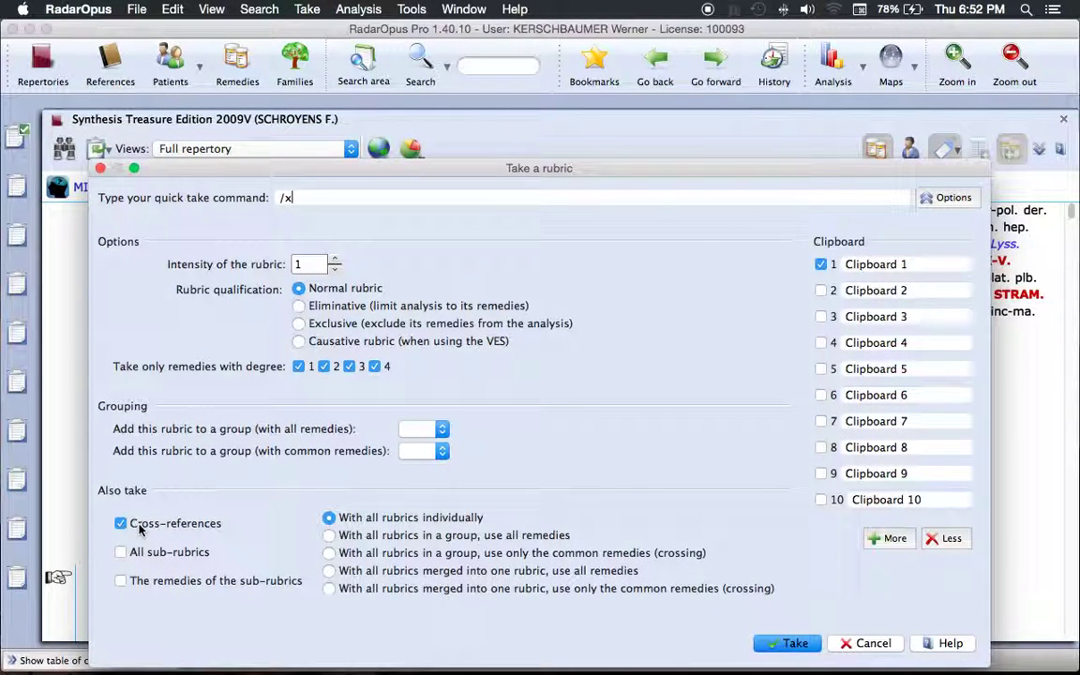
left_click(329, 536)
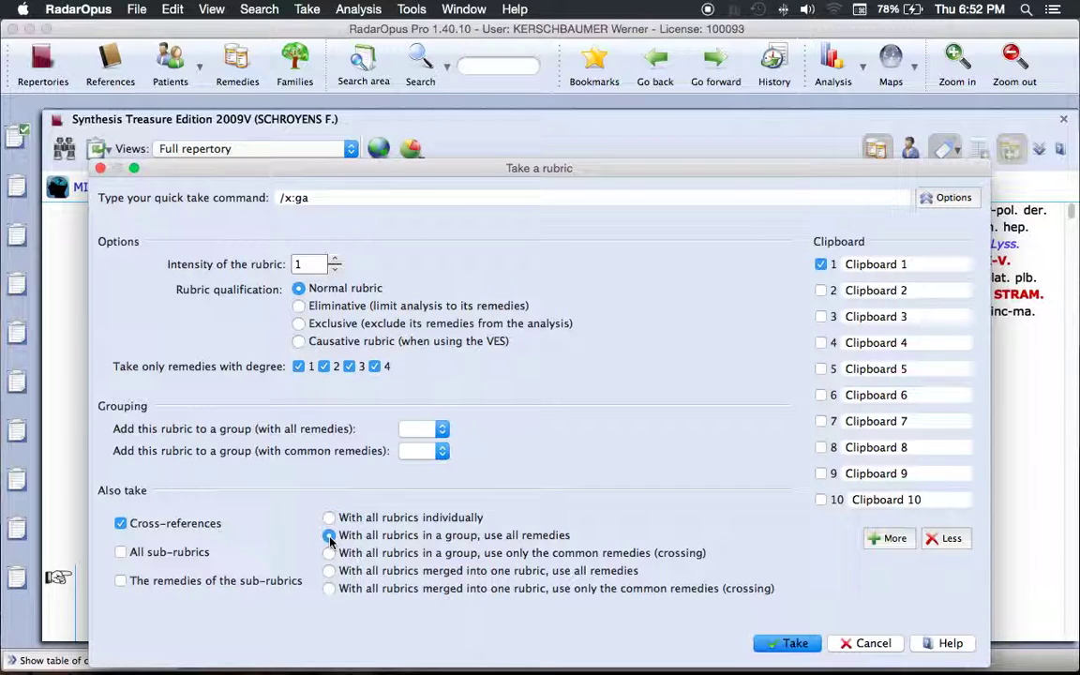
left_click(792, 642)
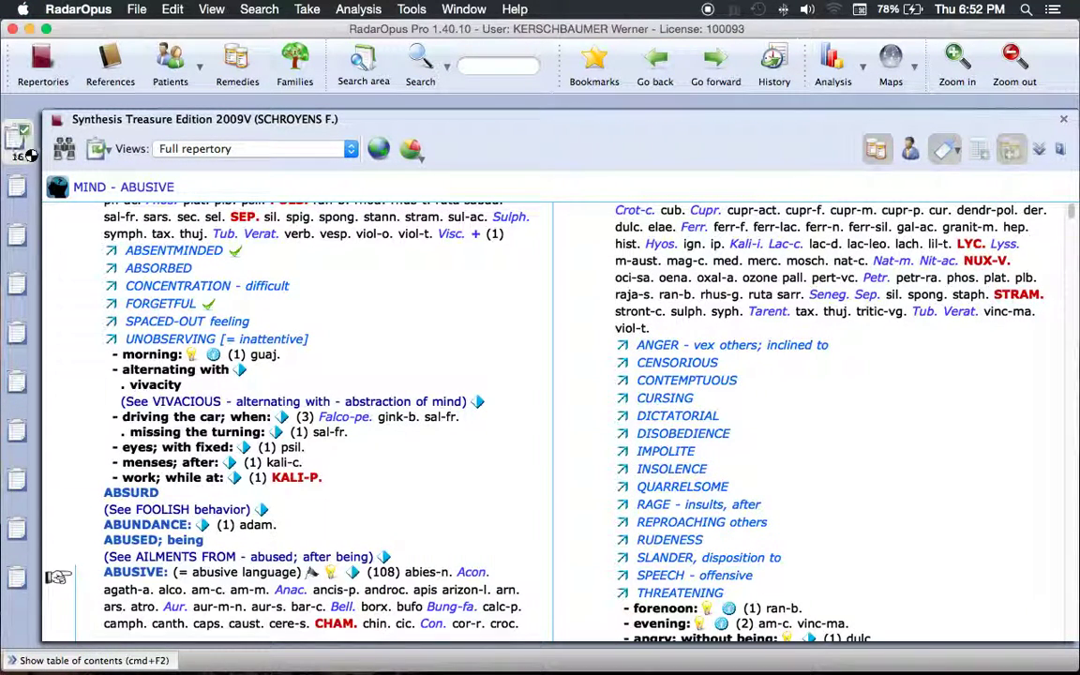
- Open the analysis of the grouped ABUSIVE rubrics, and clear Clipboard 1
left_click(31, 154)
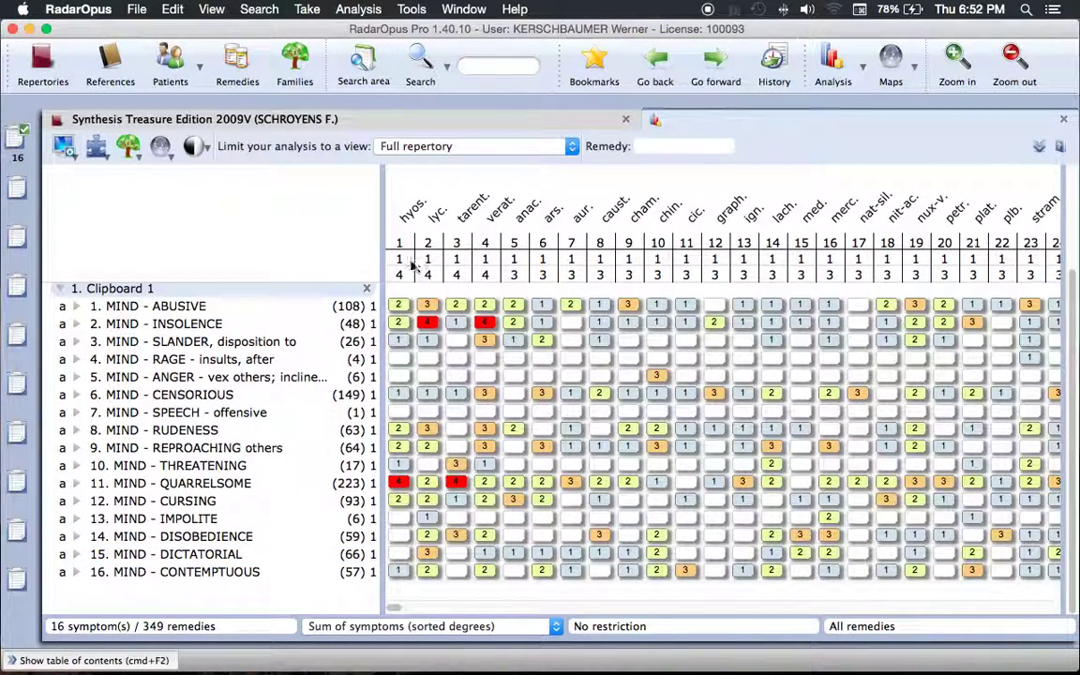
left_click(240, 326)
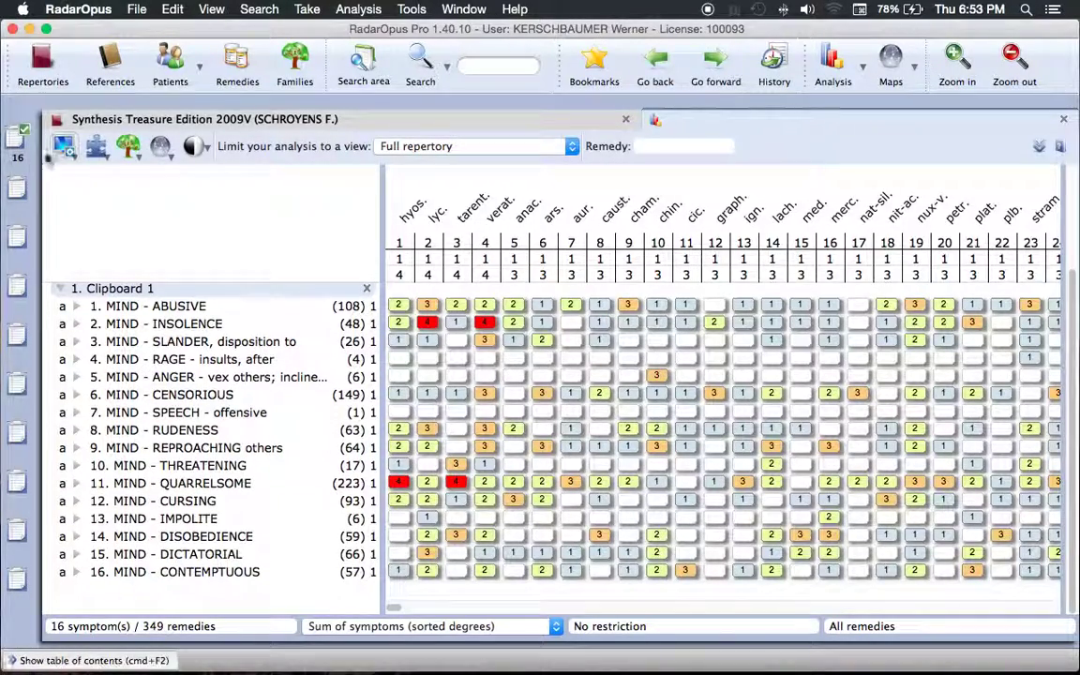
right_click(19, 143)
left_click(49, 253)
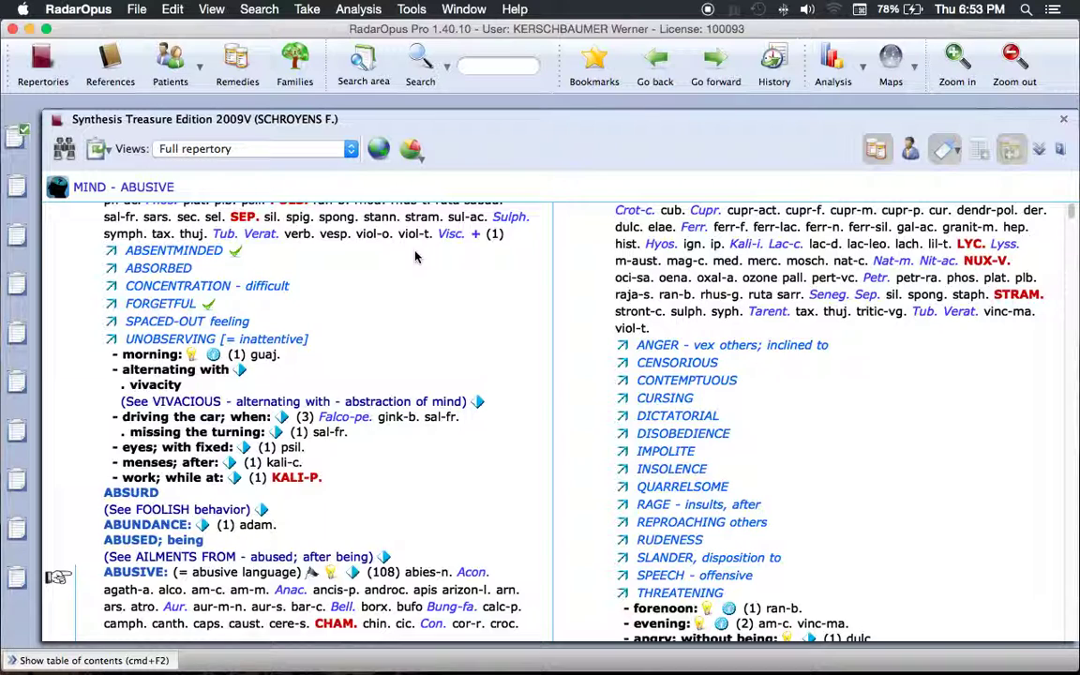
- Take ABUSIVE into Clipboard 1 with its cross-references, all rubrics merged into one rubric using all remedies, and open the analysis
key("super+t")
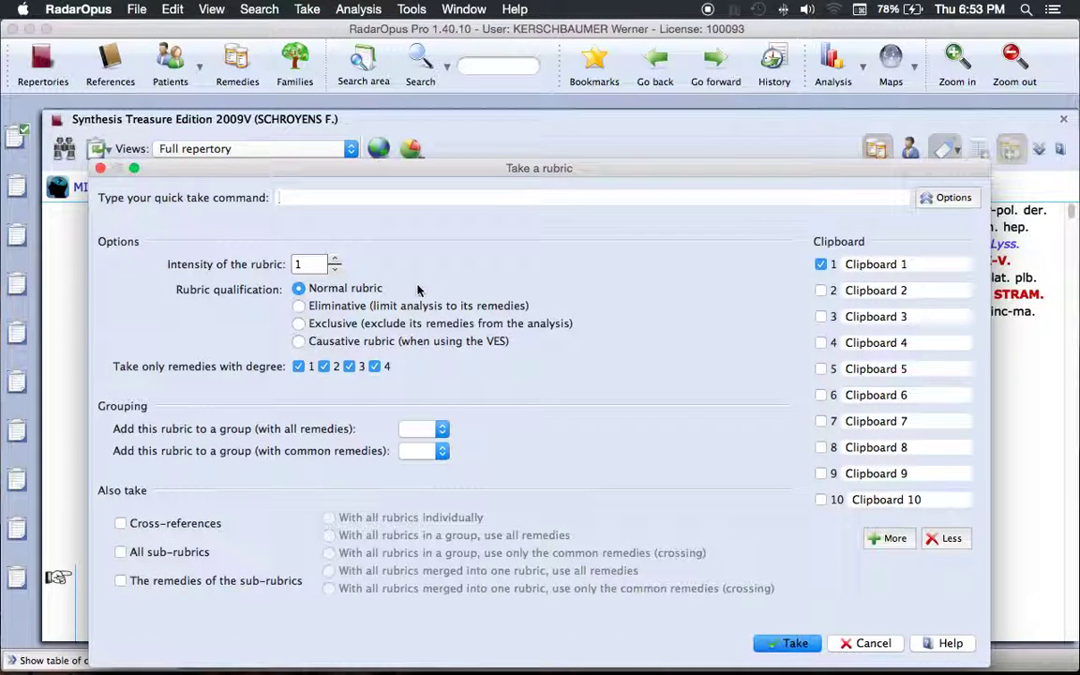
left_click(178, 521)
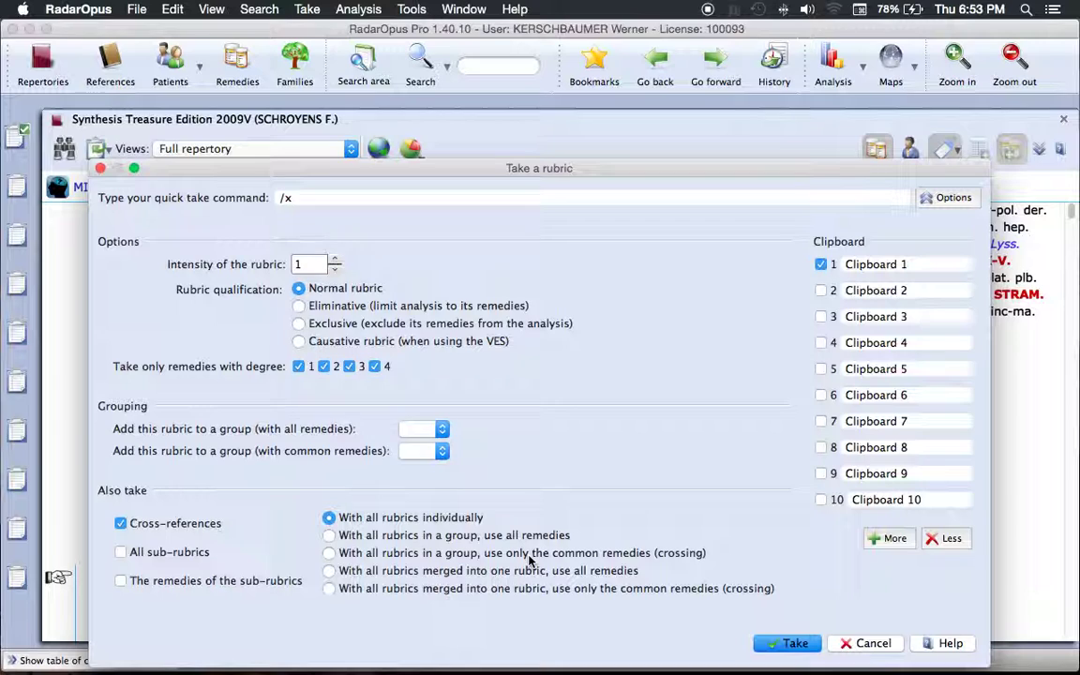
left_click(330, 572)
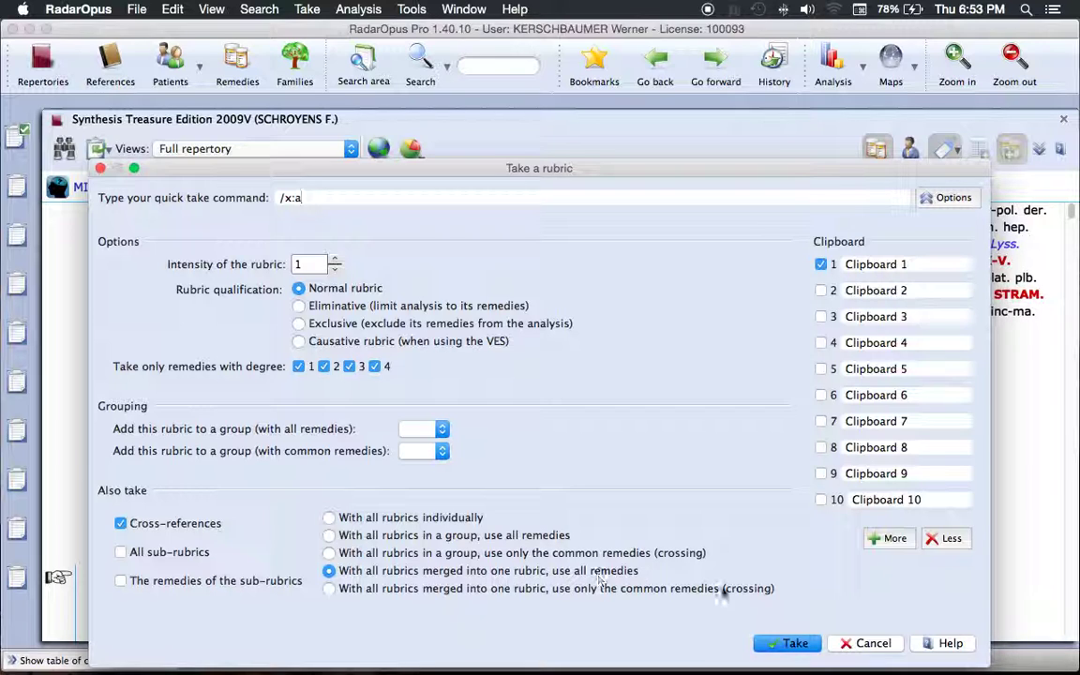
left_click(777, 645)
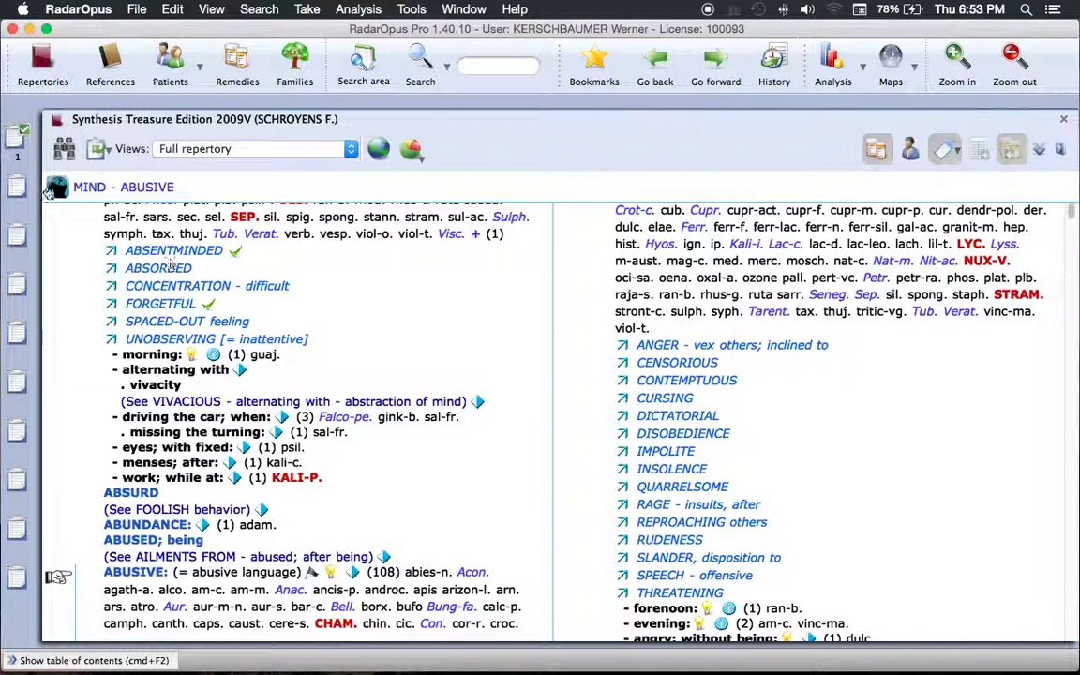
left_click(16, 141)
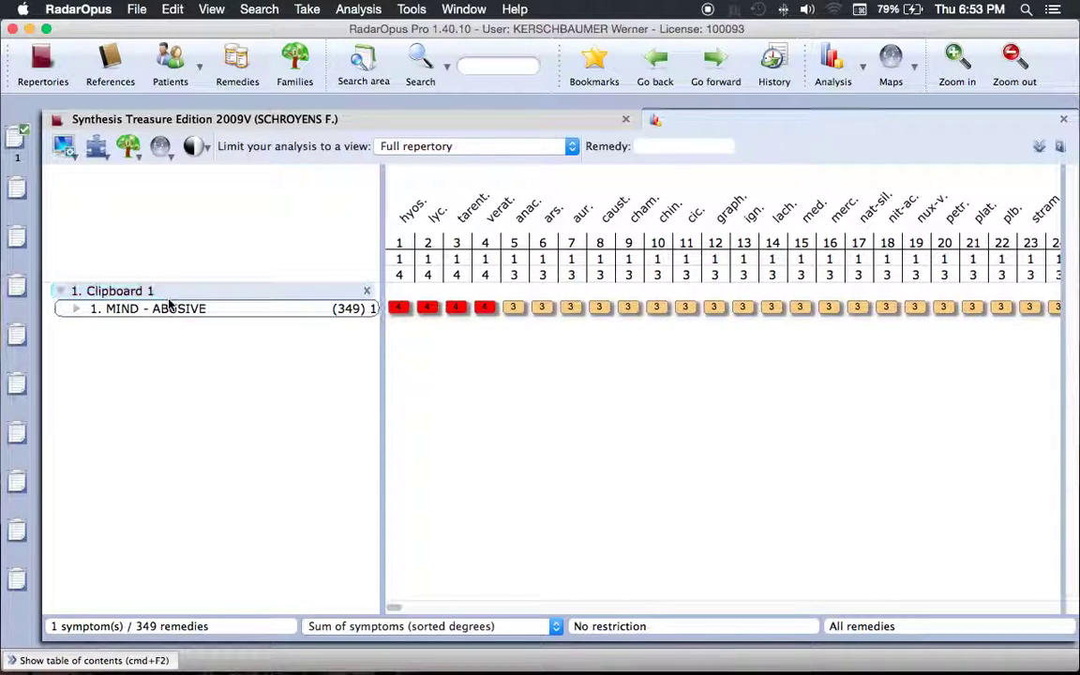
- Return to the Synthesis repertory and go to the rubric MIND - AILMENTS FROM - anger
left_click(249, 120)
scroll(627, 459, "down", 10)
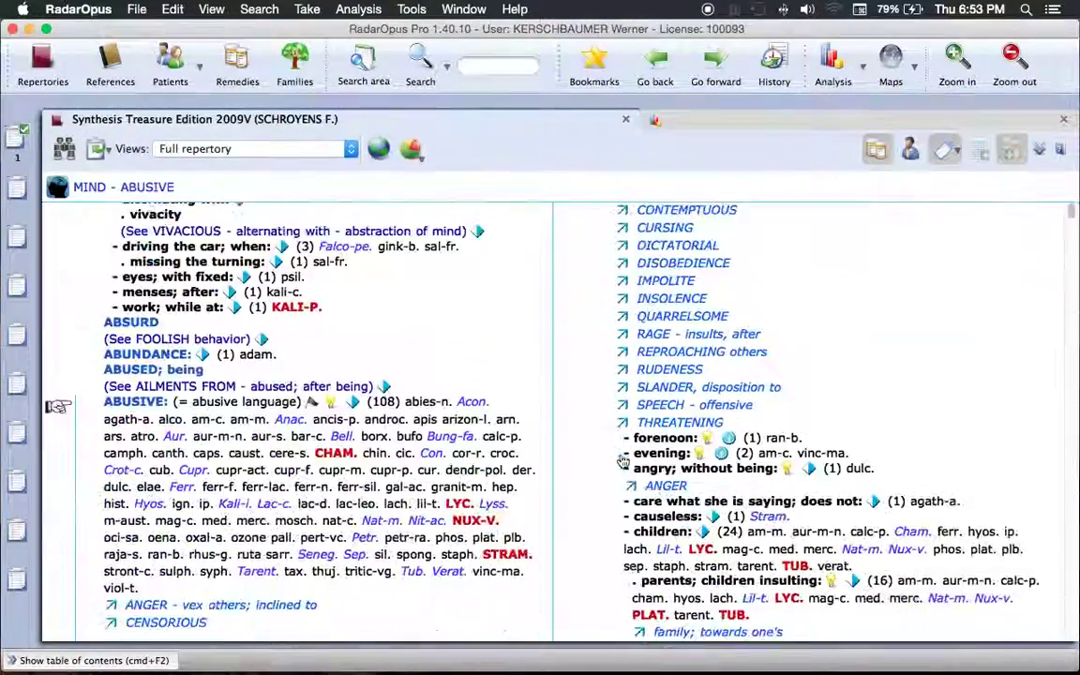
scroll(626, 459, "down", 3)
scroll(626, 460, "up", 2)
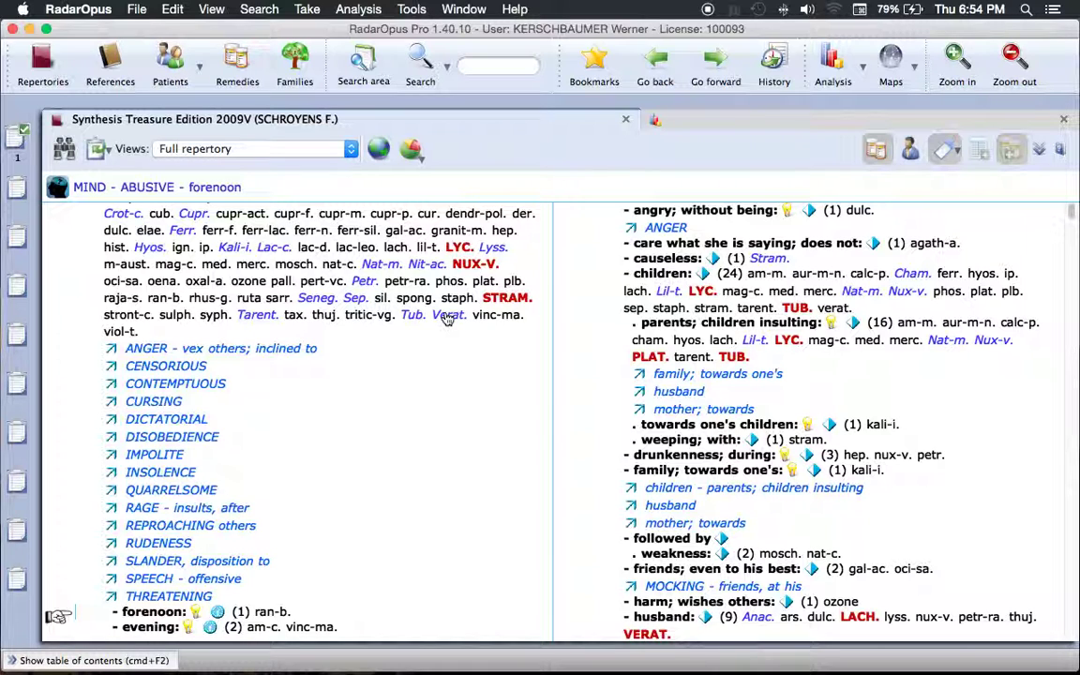
type("min,an")
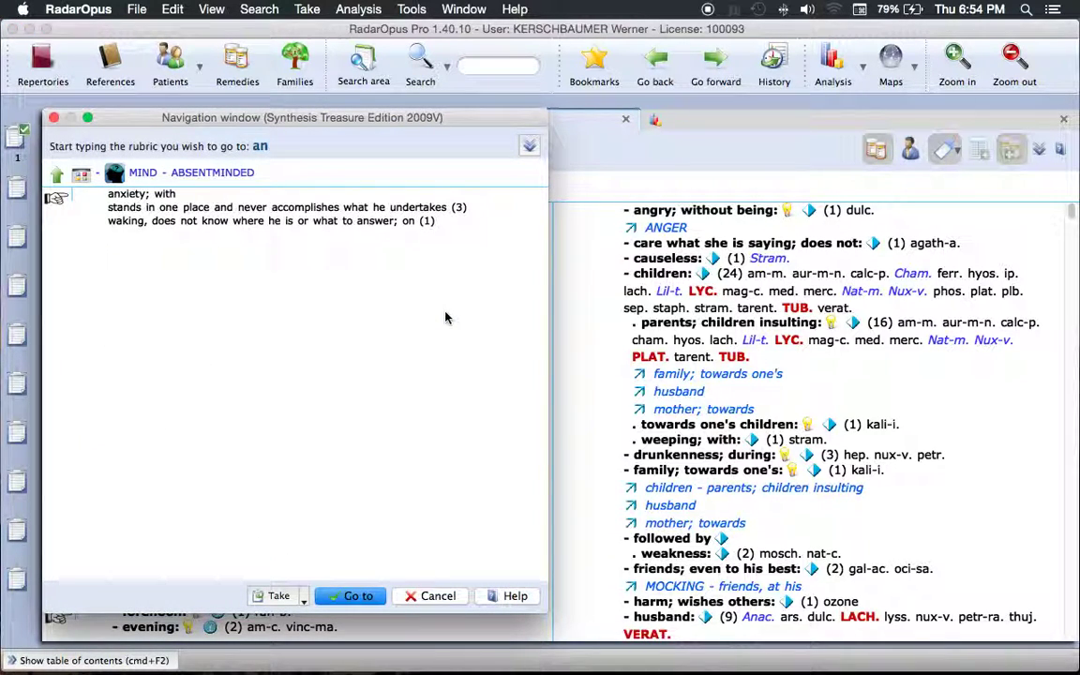
key("BackSpace")
key("BackSpace")
key("BackSpace")
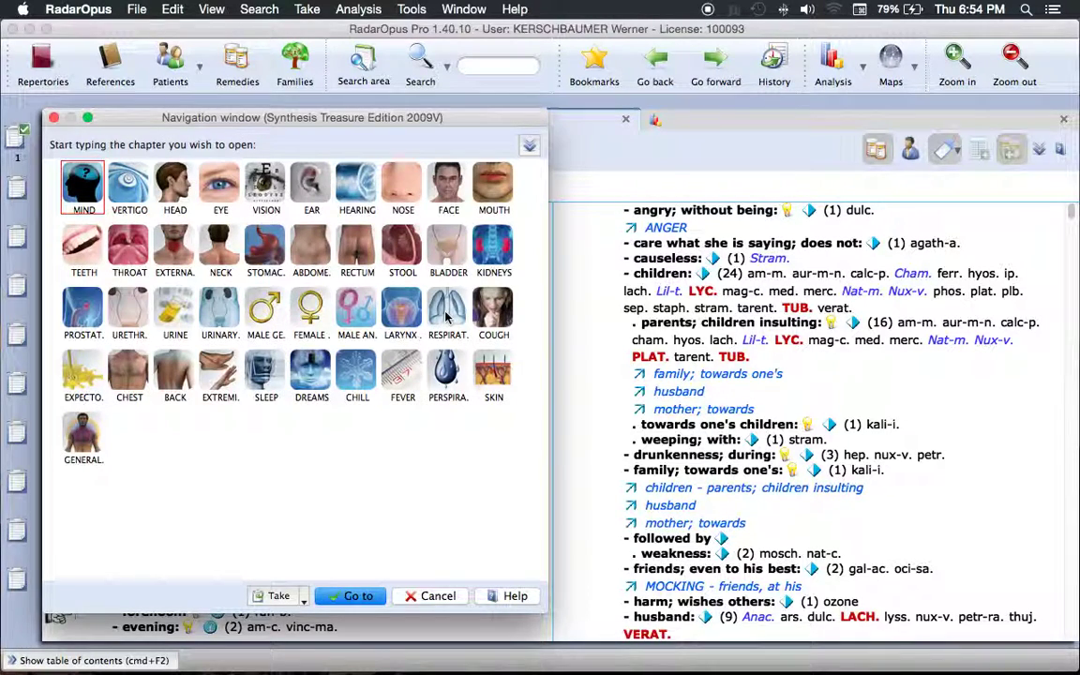
type("min")
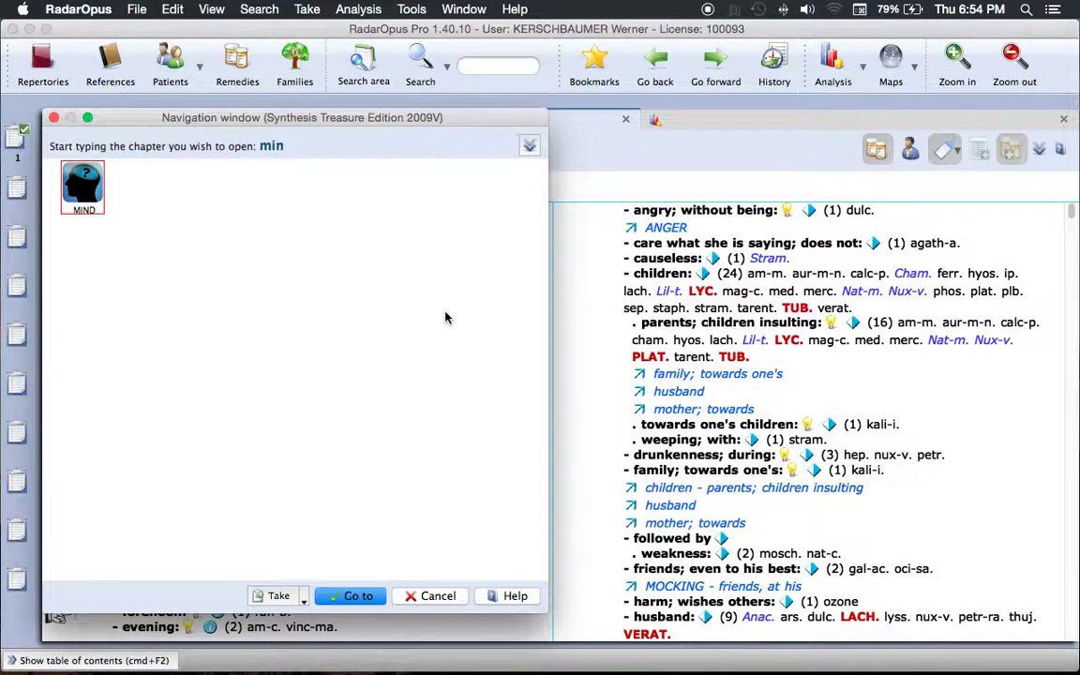
type(",ailme,anger,")
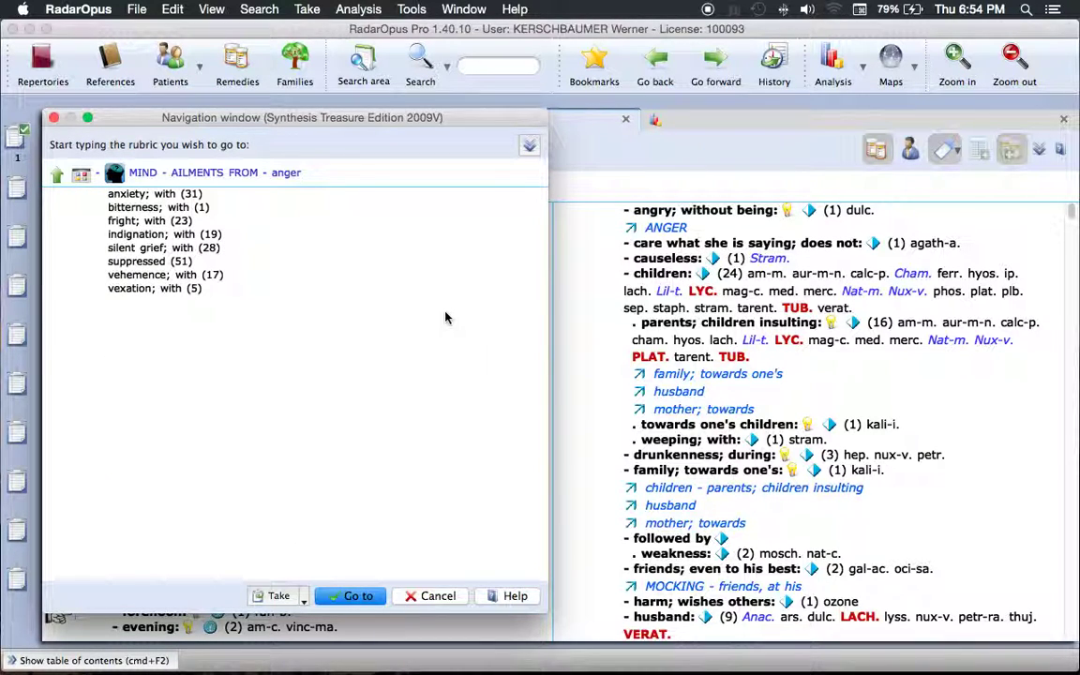
key("Return")
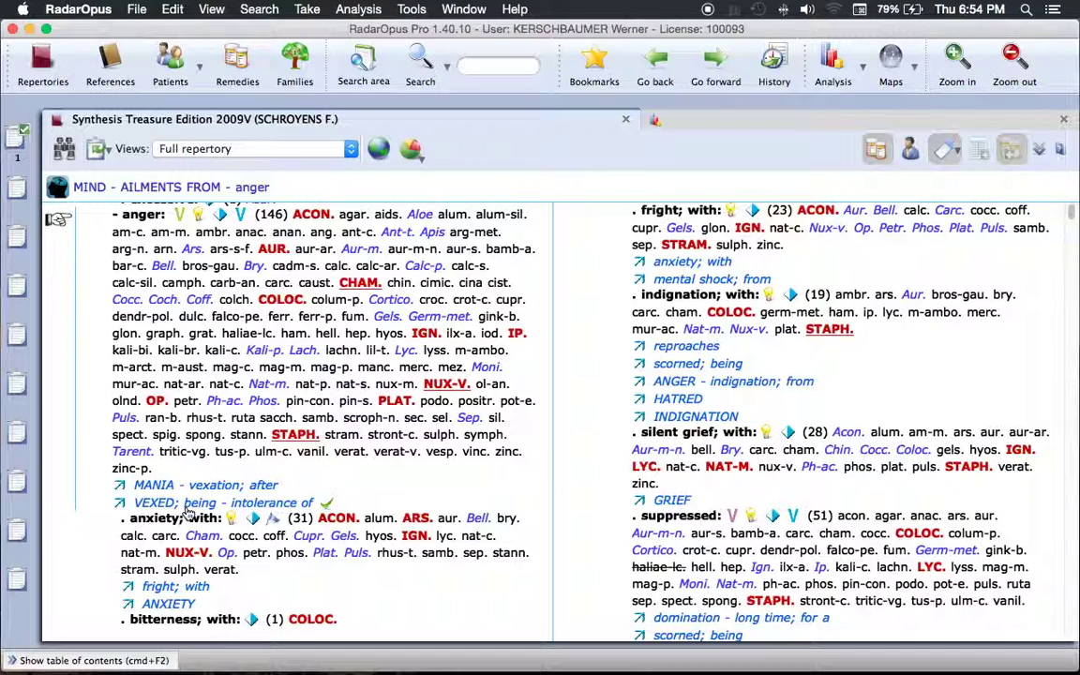
- Take the sub-rubric "anxiety; with" under AILMENTS FROM - anger into Clipboard 1, including its cross-references with all rubrics individually
left_click(188, 532)
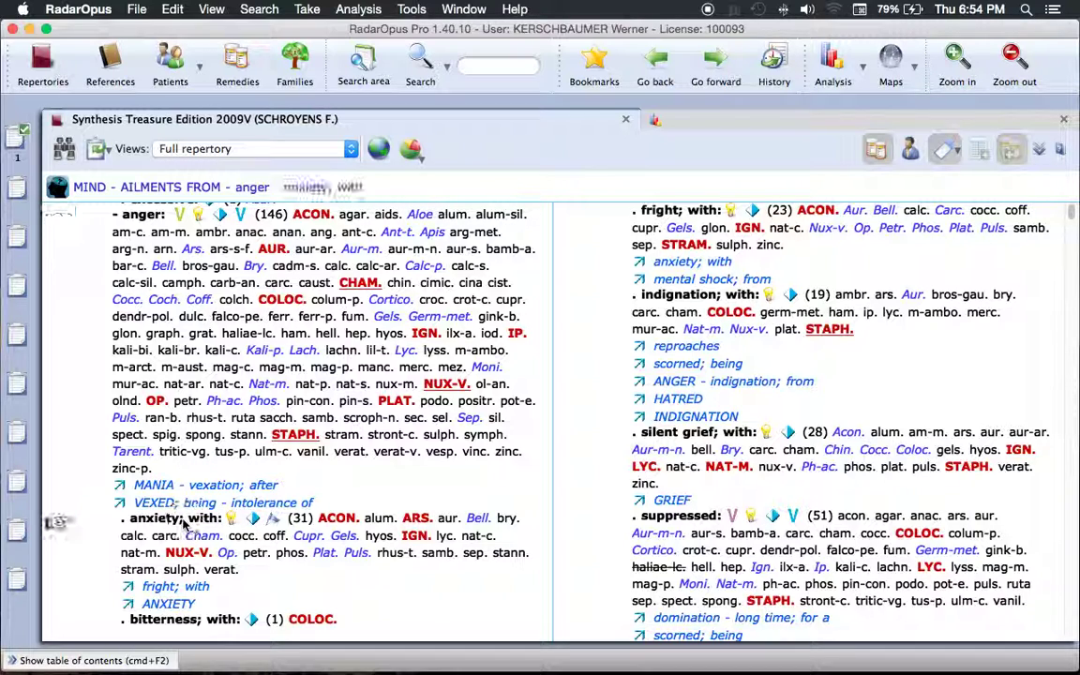
left_click(199, 587)
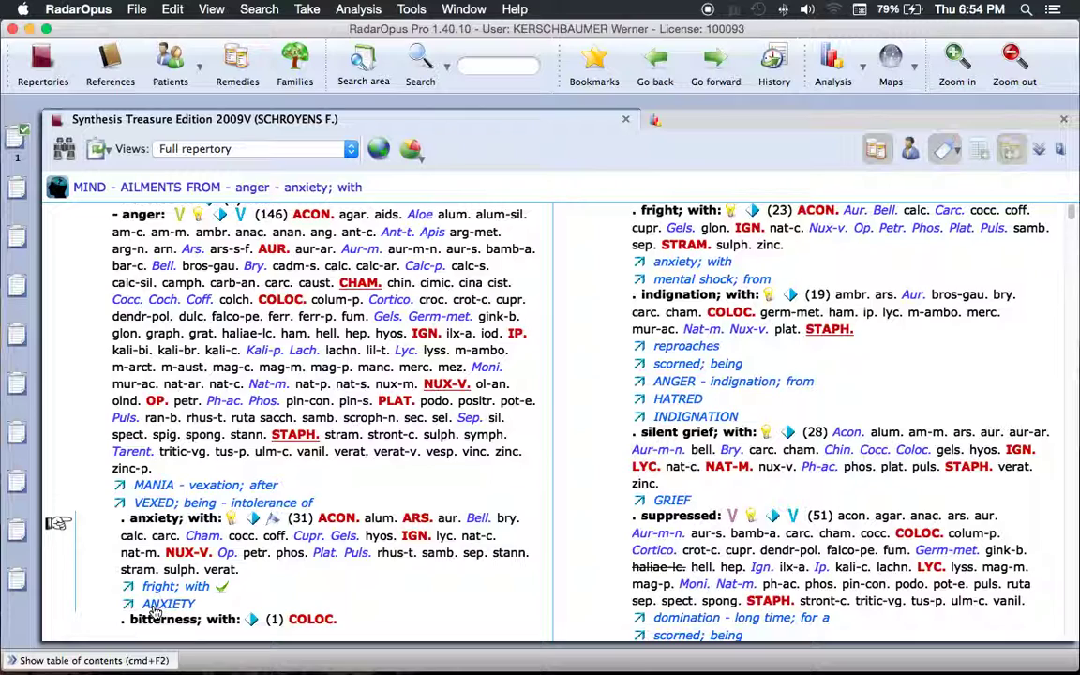
left_click(174, 605)
left_click(194, 602)
left_click(203, 589)
key("plus")
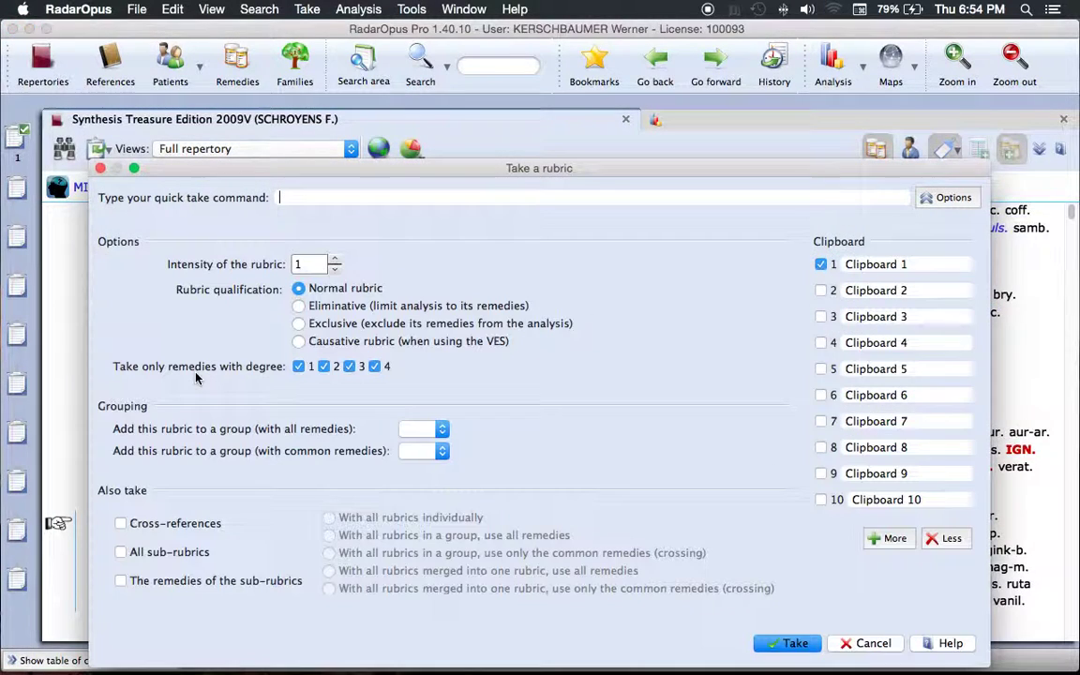
left_click(167, 531)
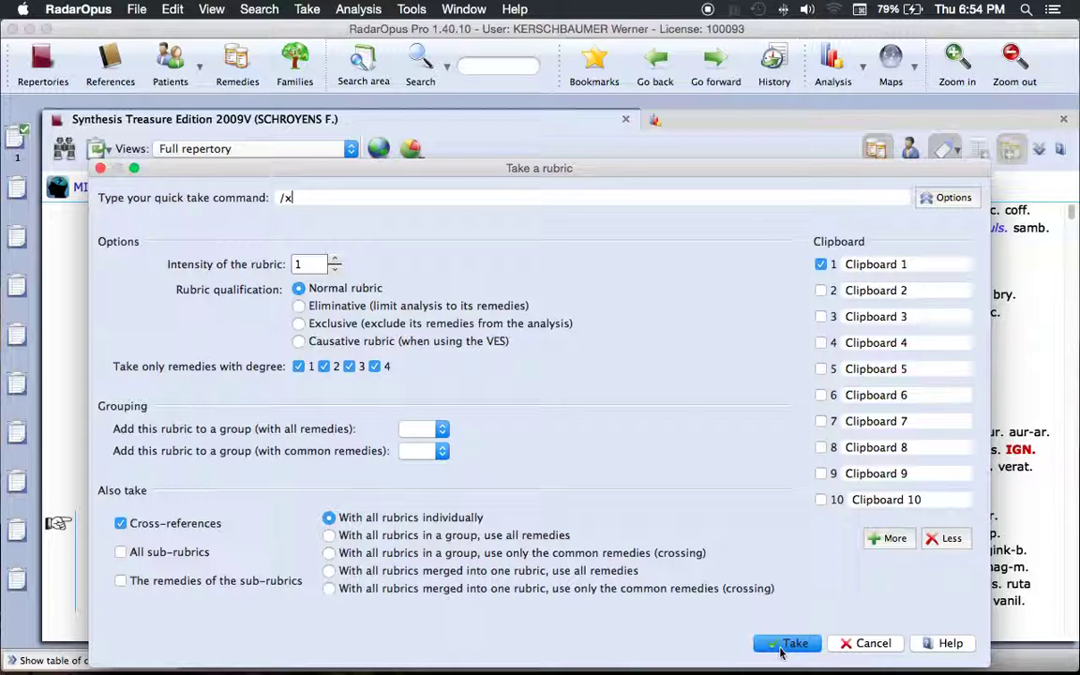
left_click_drag(436, 166, 1071, 160)
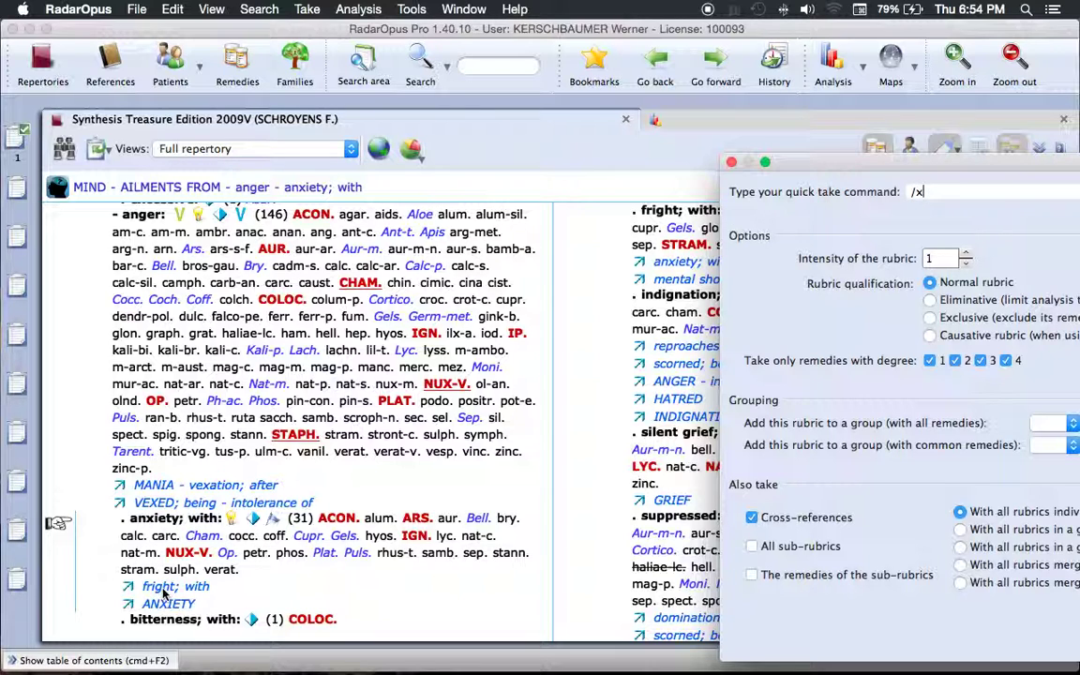
left_click_drag(812, 165, 154, 105)
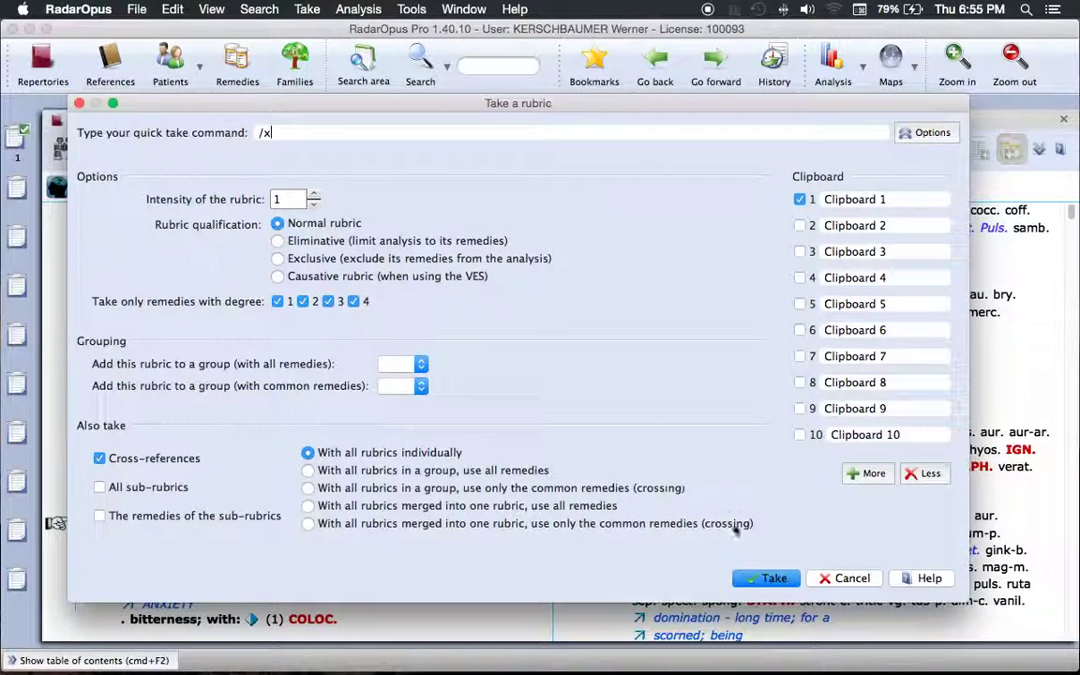
left_click(762, 579)
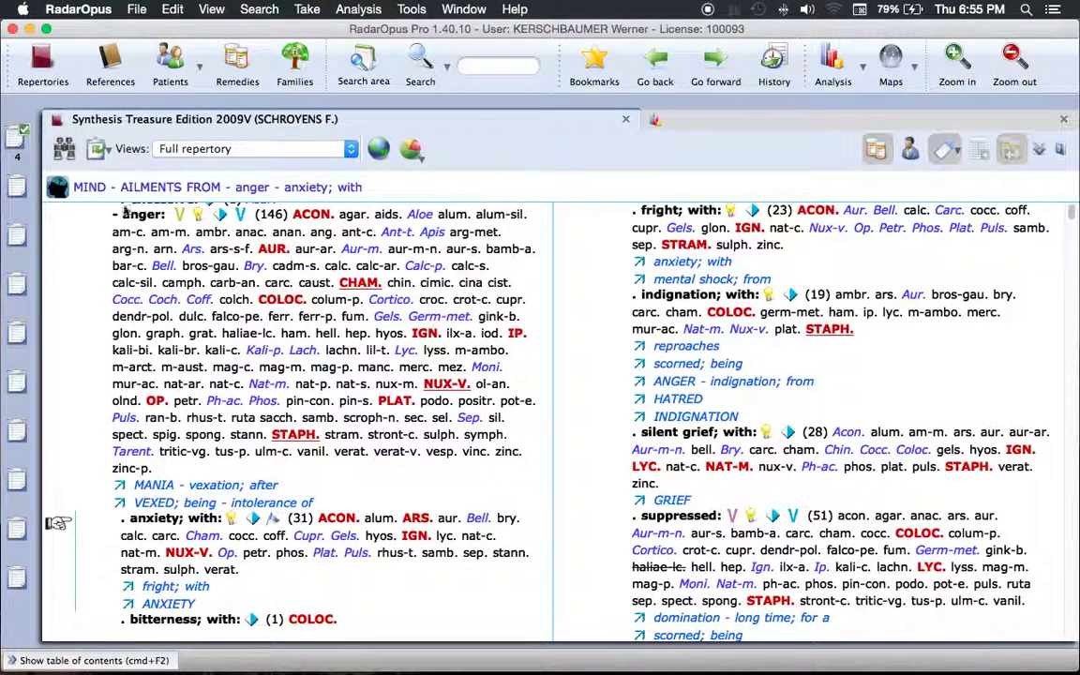
- Open the analysis of Clipboard 1 and delete the rubric MIND - ABUSIVE from it
left_click(18, 137)
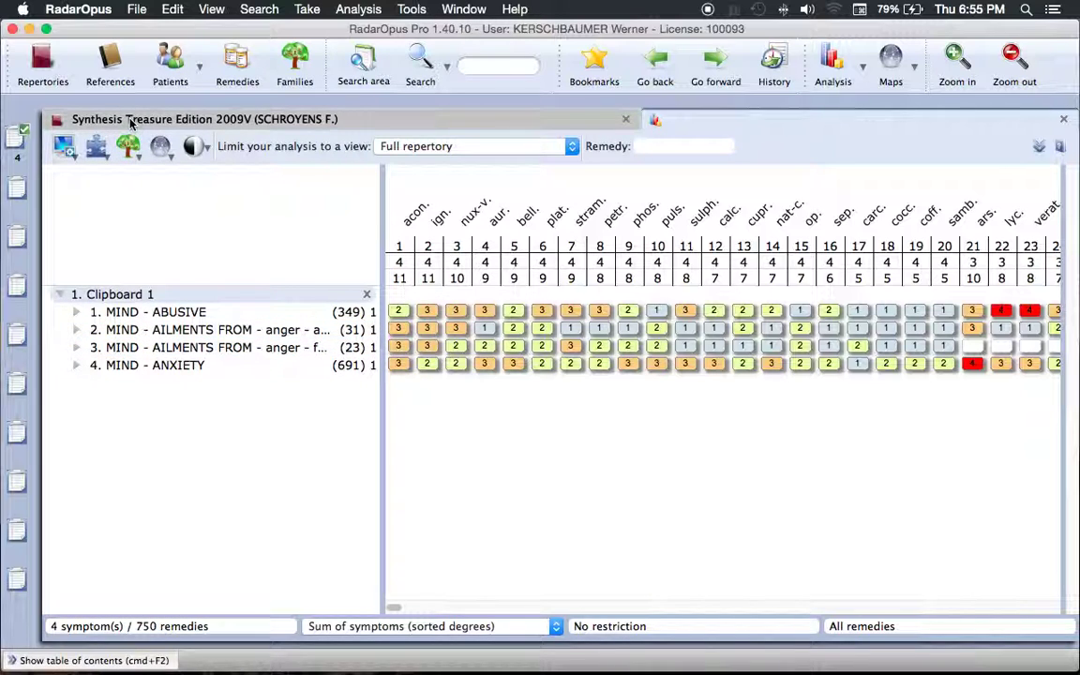
left_click(438, 115)
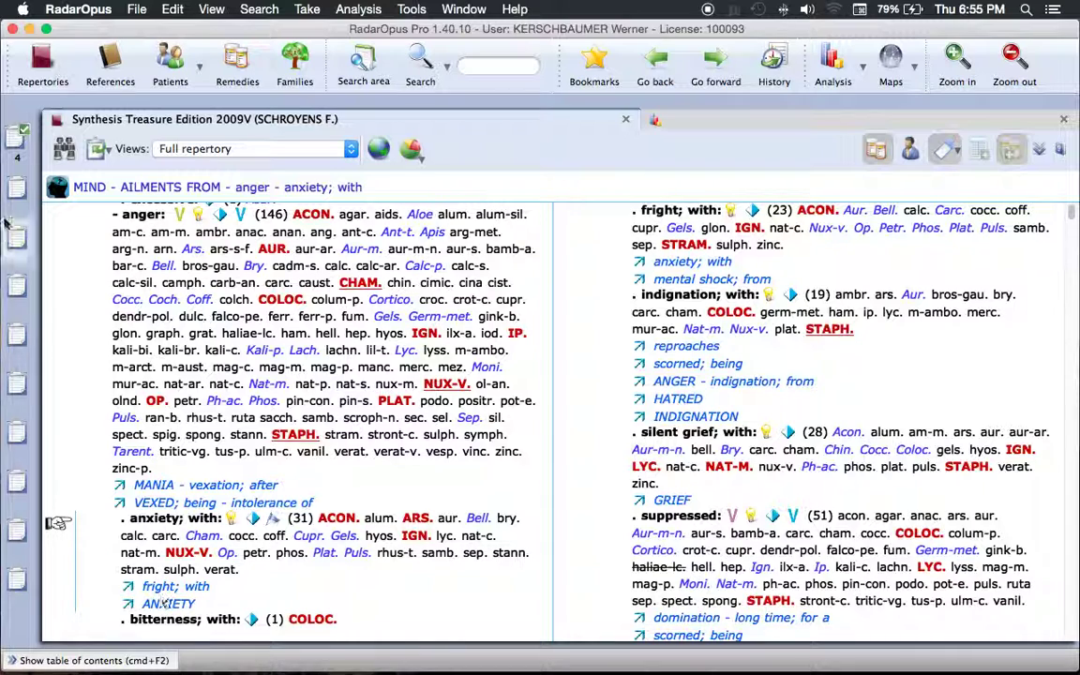
left_click(17, 138)
left_click(127, 330)
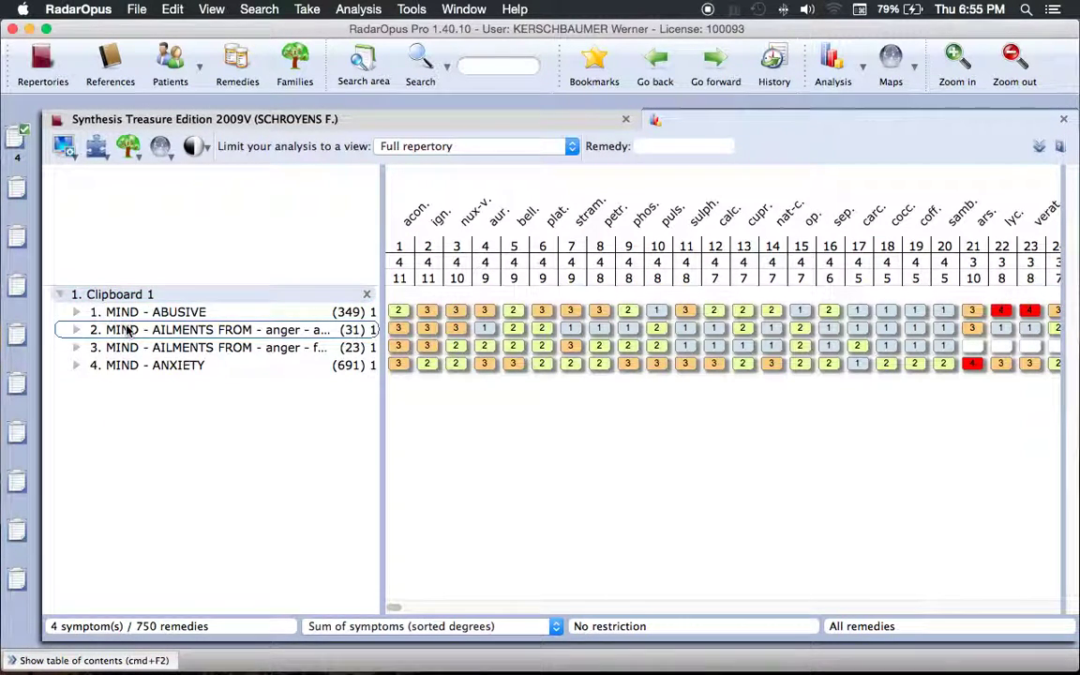
left_click(122, 313)
right_click(127, 316)
left_click(210, 556)
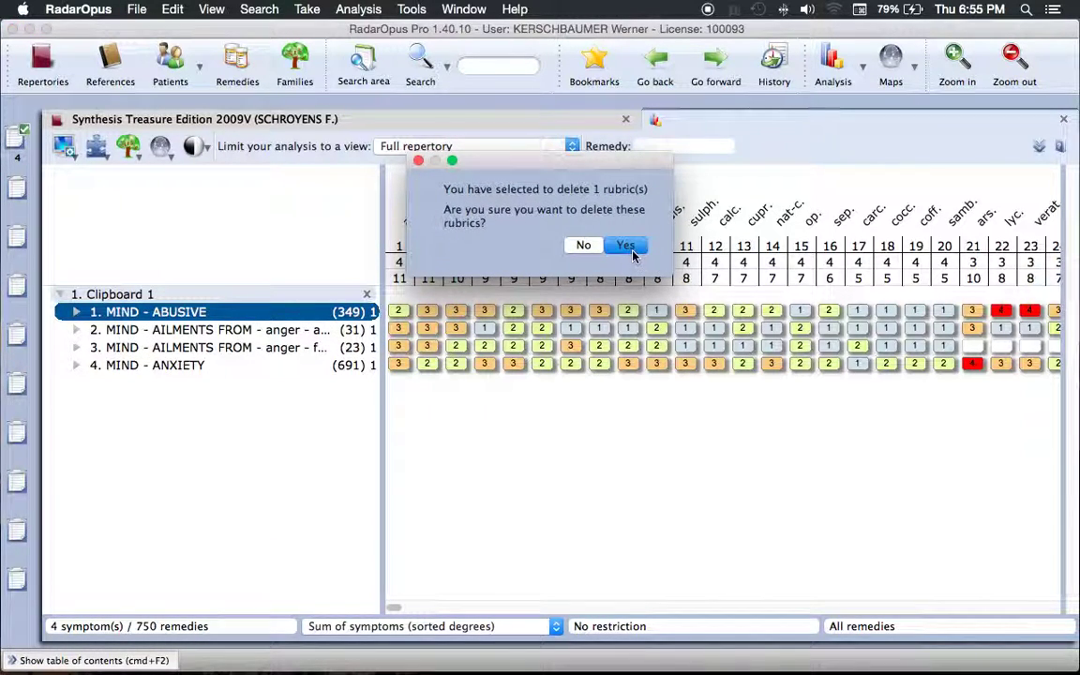
left_click(626, 246)
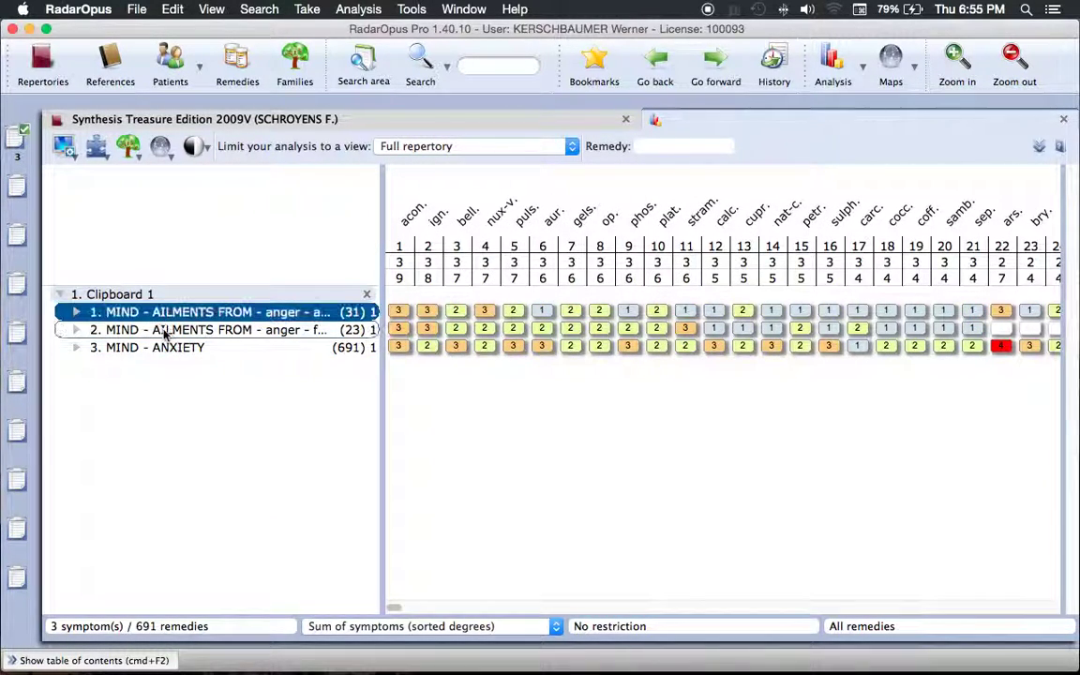
- Examine the two AILMENTS FROM - anger sub-rubrics and MIND - ANXIETY in the Clipboard 1 analysis
left_click(165, 330)
left_click(164, 346)
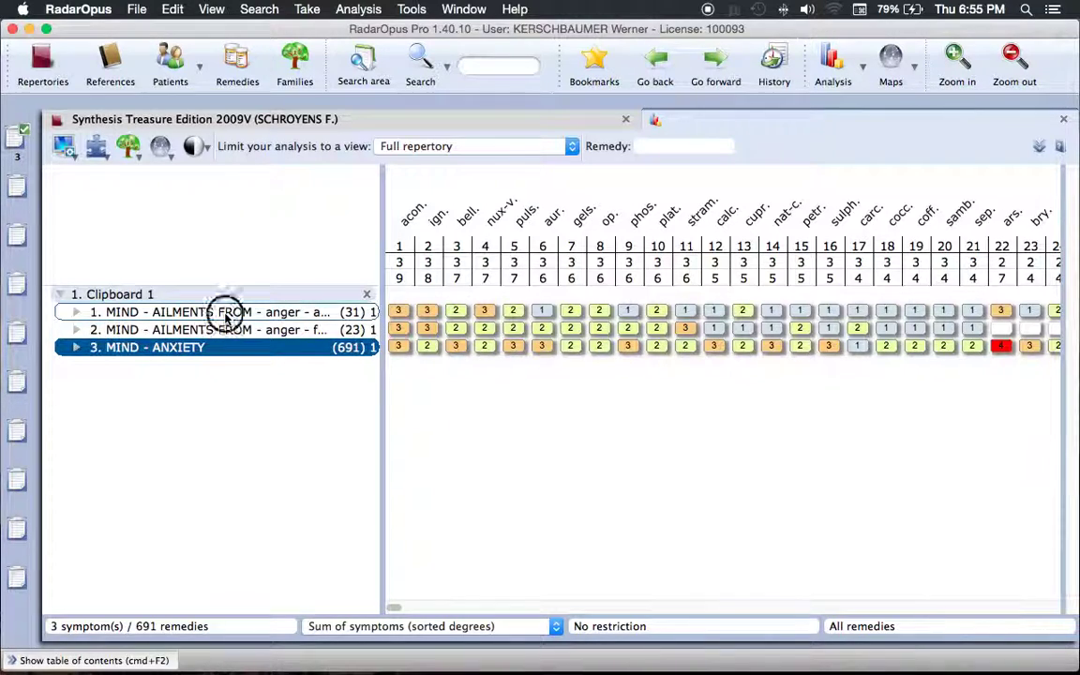
left_click(225, 312)
left_click(220, 331)
left_click(171, 348)
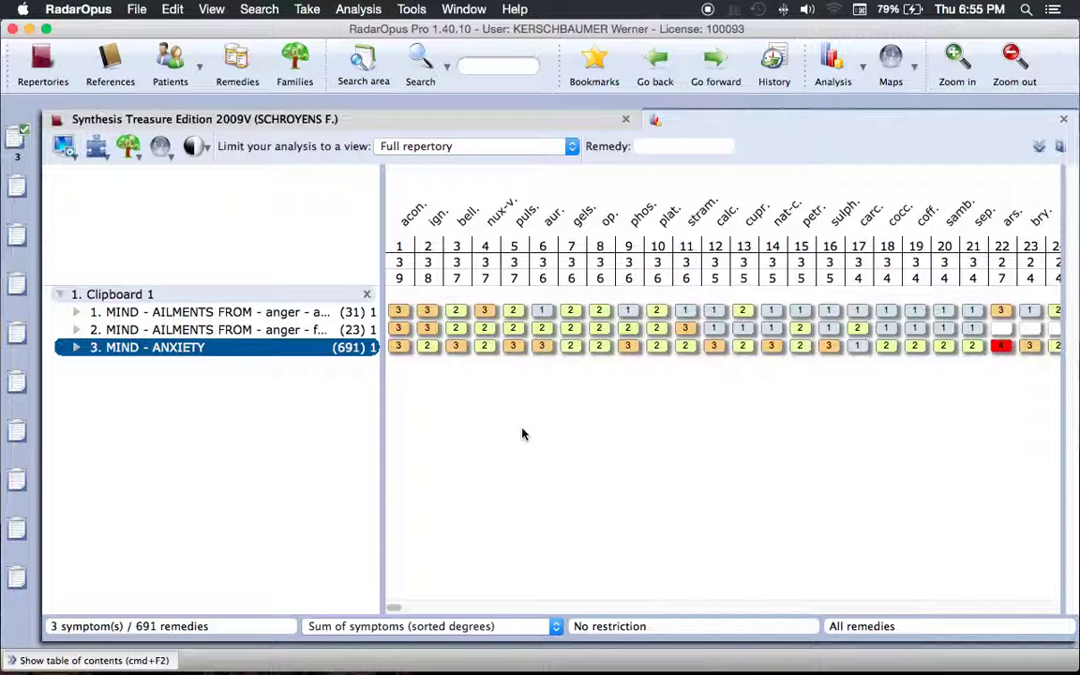
- Try to take "anxiety; with" from the Synthesis repertory into Clipboard 1 with its cross-references in a group, using only the common remedies
left_click(354, 123)
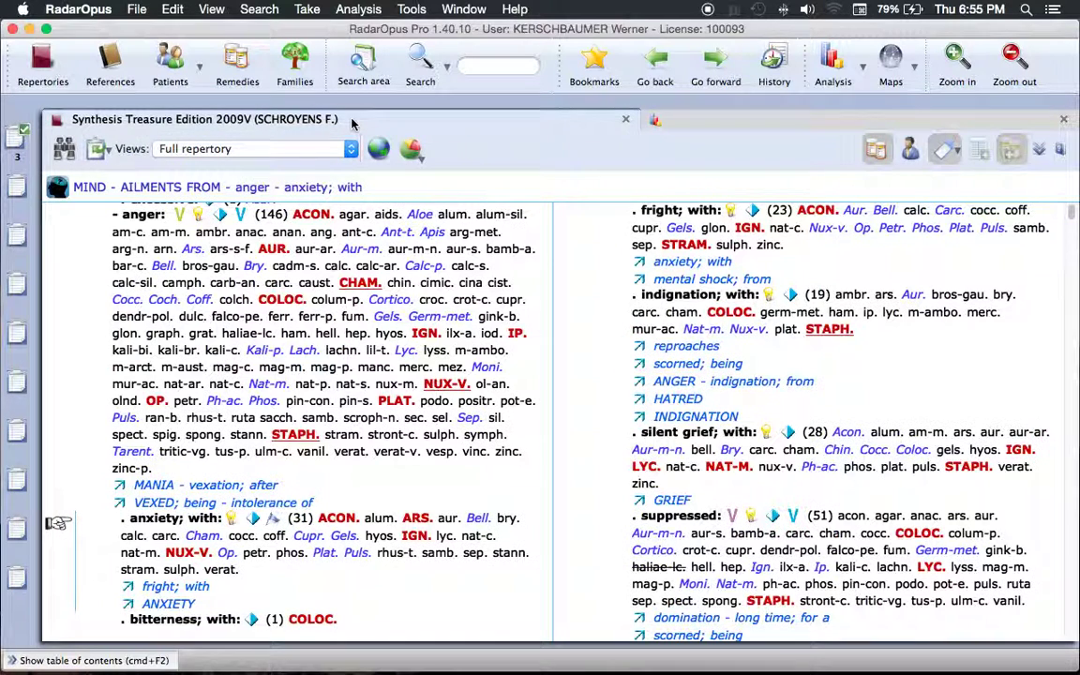
double_click(320, 197)
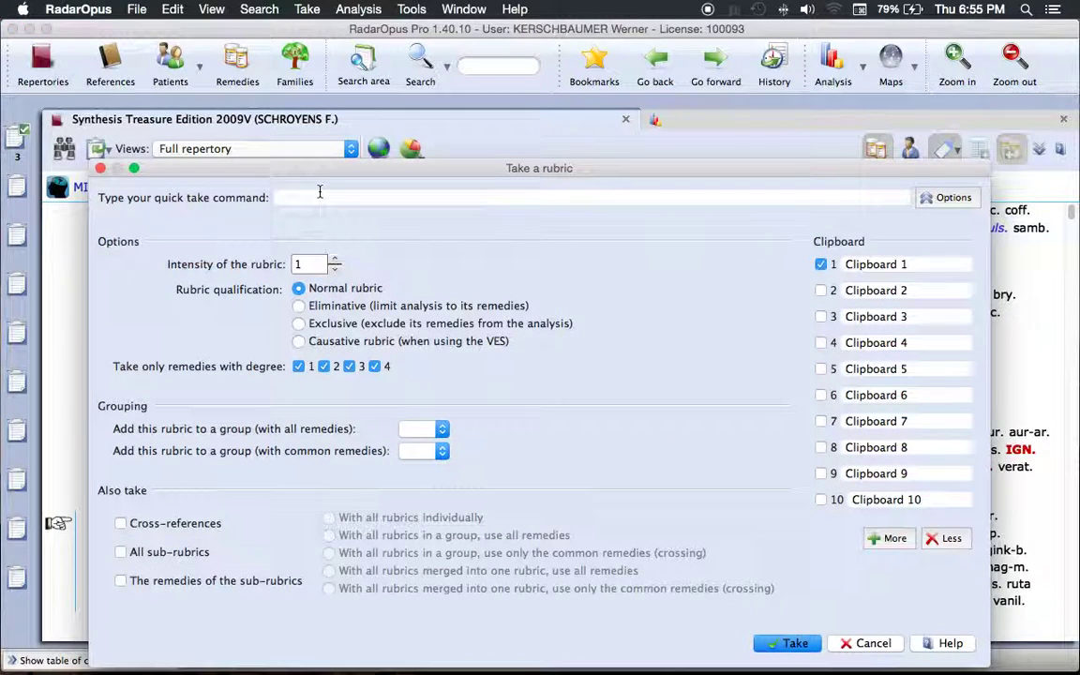
left_click(169, 523)
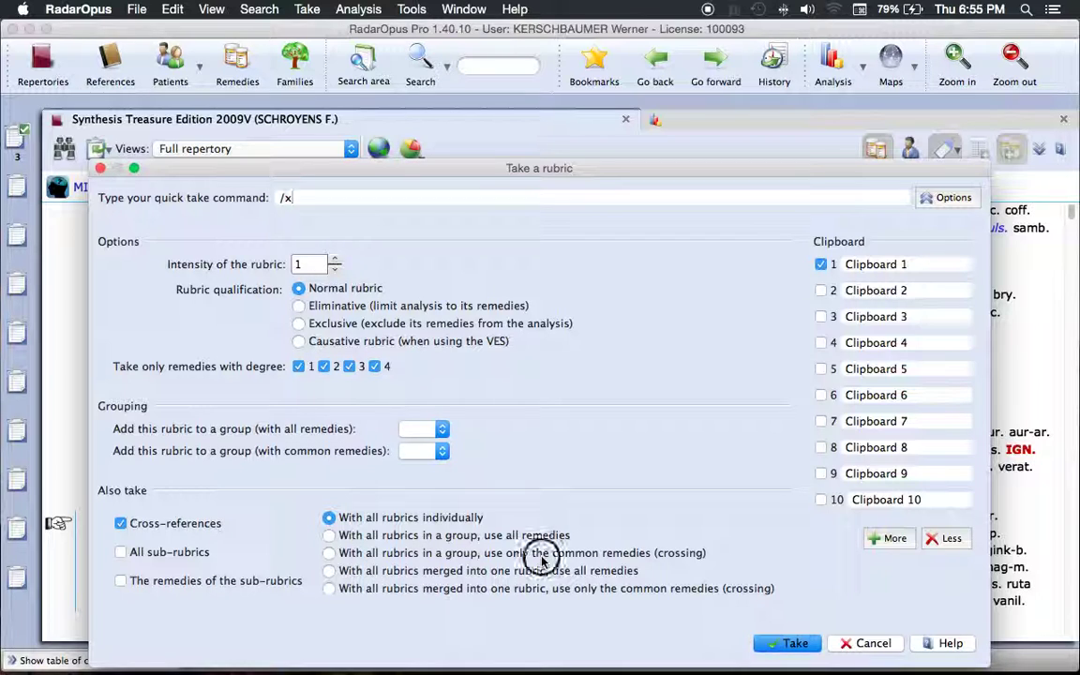
left_click(542, 556)
left_click(761, 643)
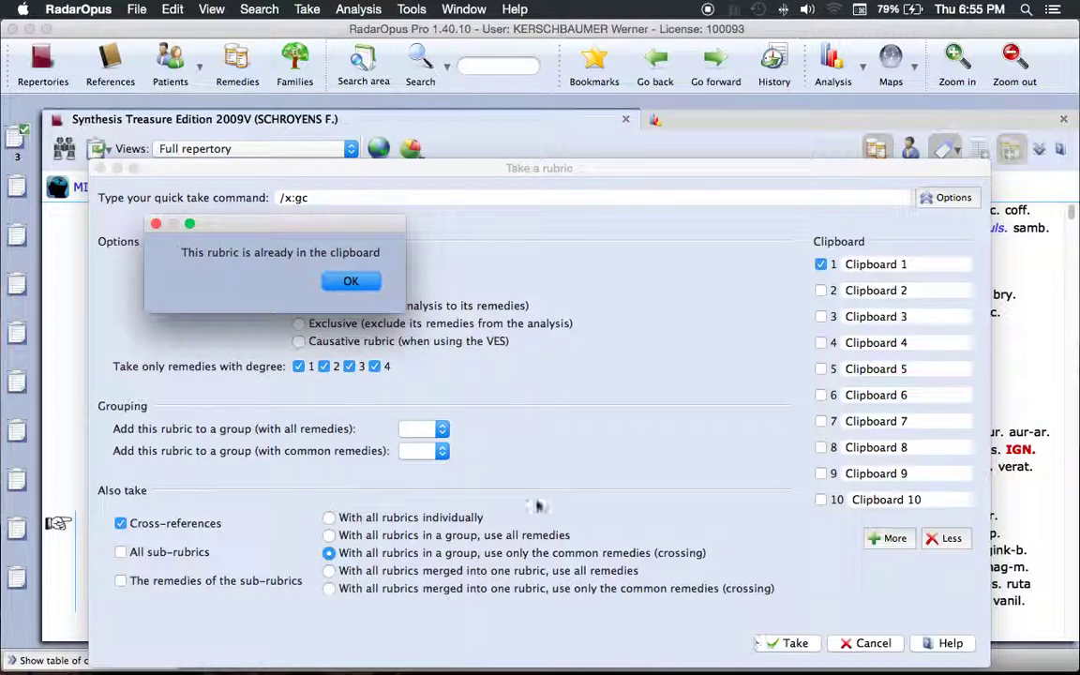
left_click(351, 281)
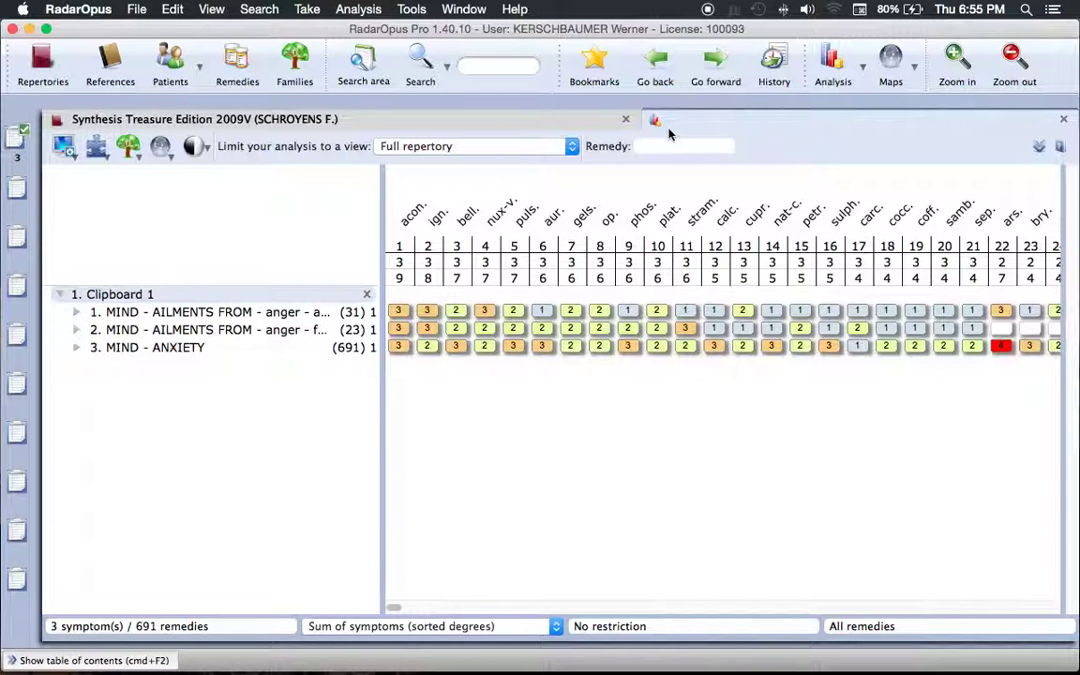
- Close and reopen the analysis, and clear all rubrics from Clipboard 1
left_click(1063, 120)
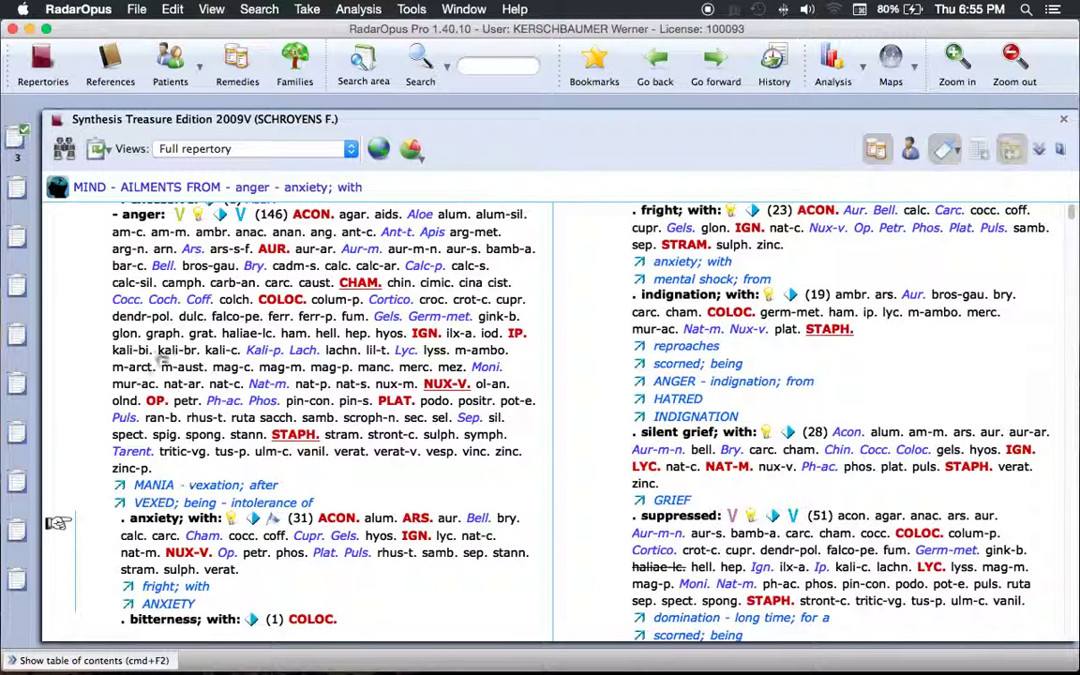
left_click(21, 141)
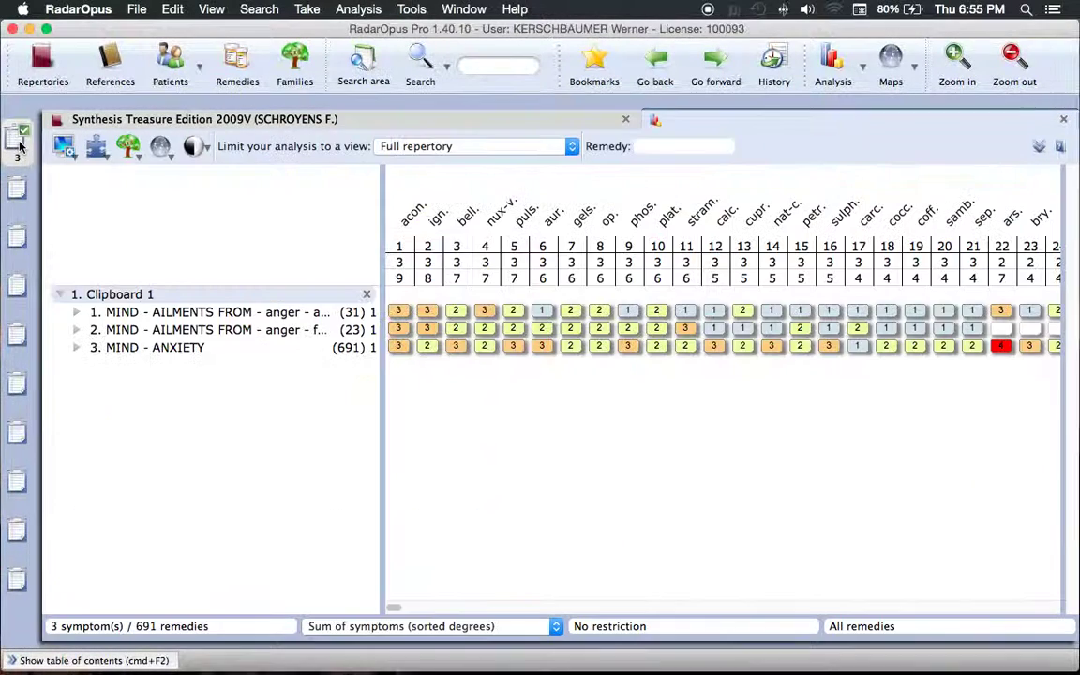
right_click(147, 312)
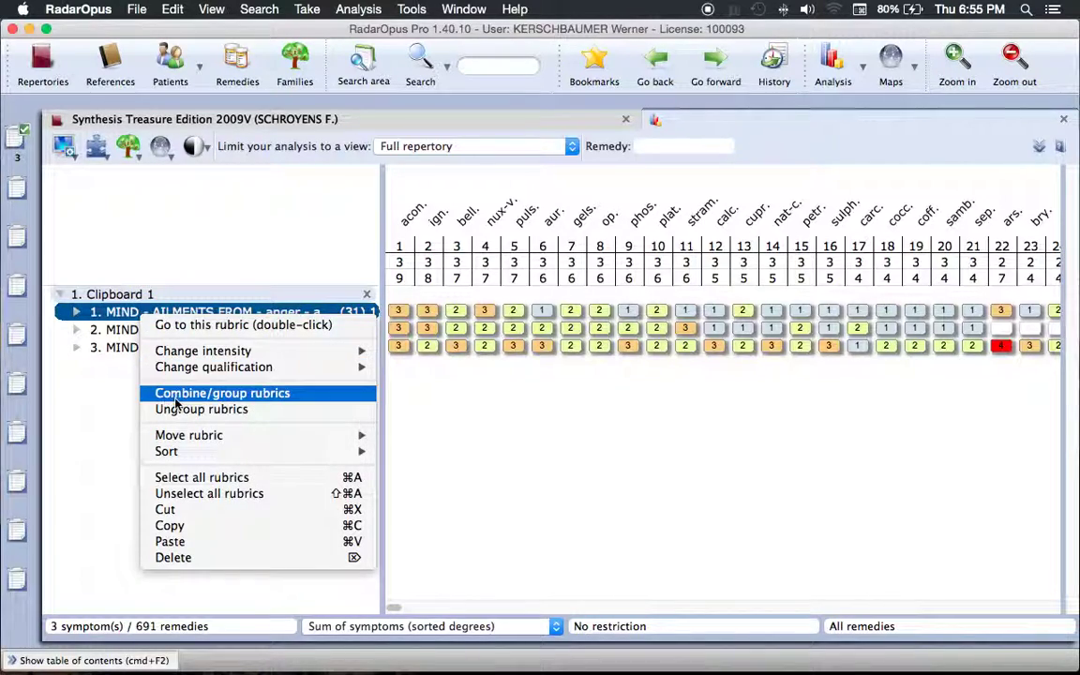
right_click(19, 142)
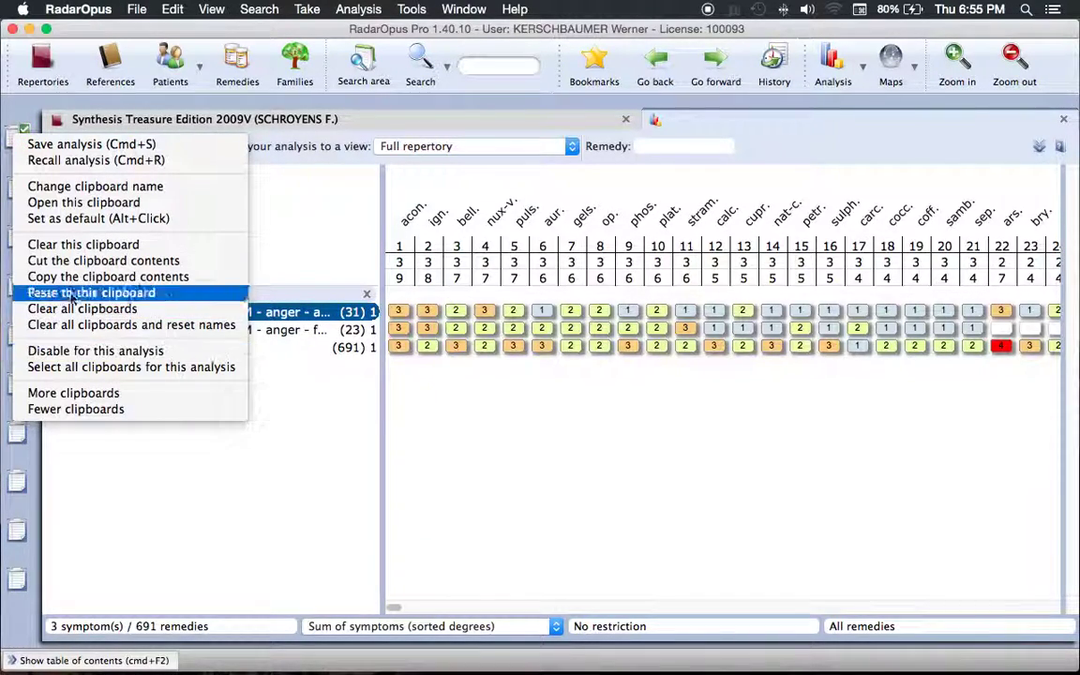
left_click(77, 246)
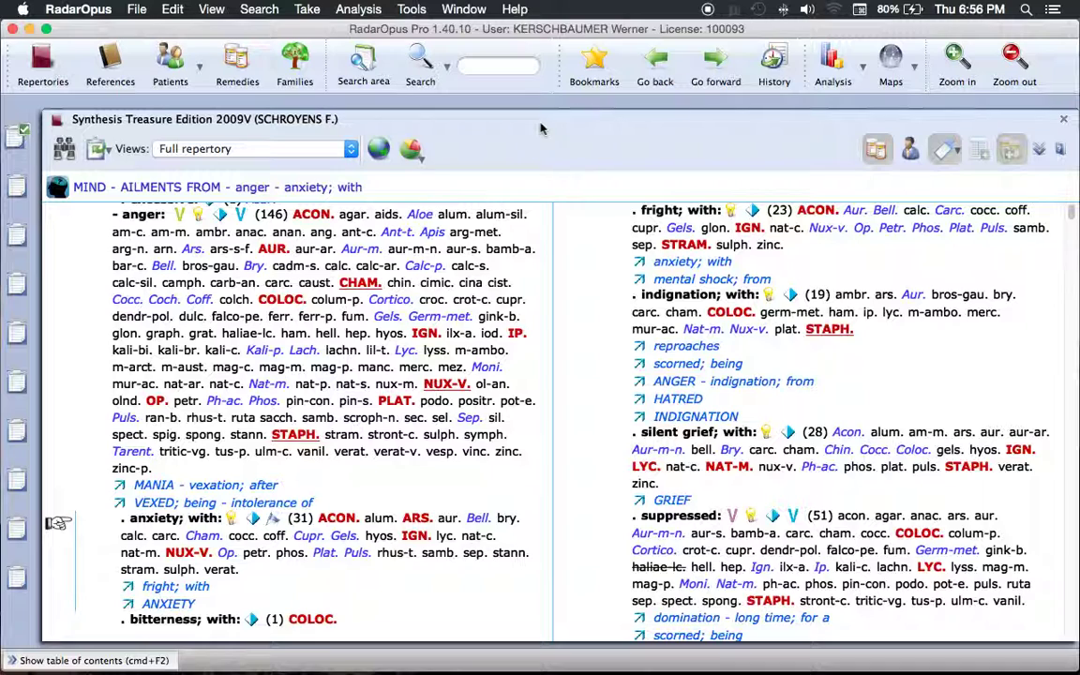
- Take "anxiety; with" and its cross-references merged into one rubric using only the common remedies, and clear Clipboard 1 after viewing the analysis
key("F6")
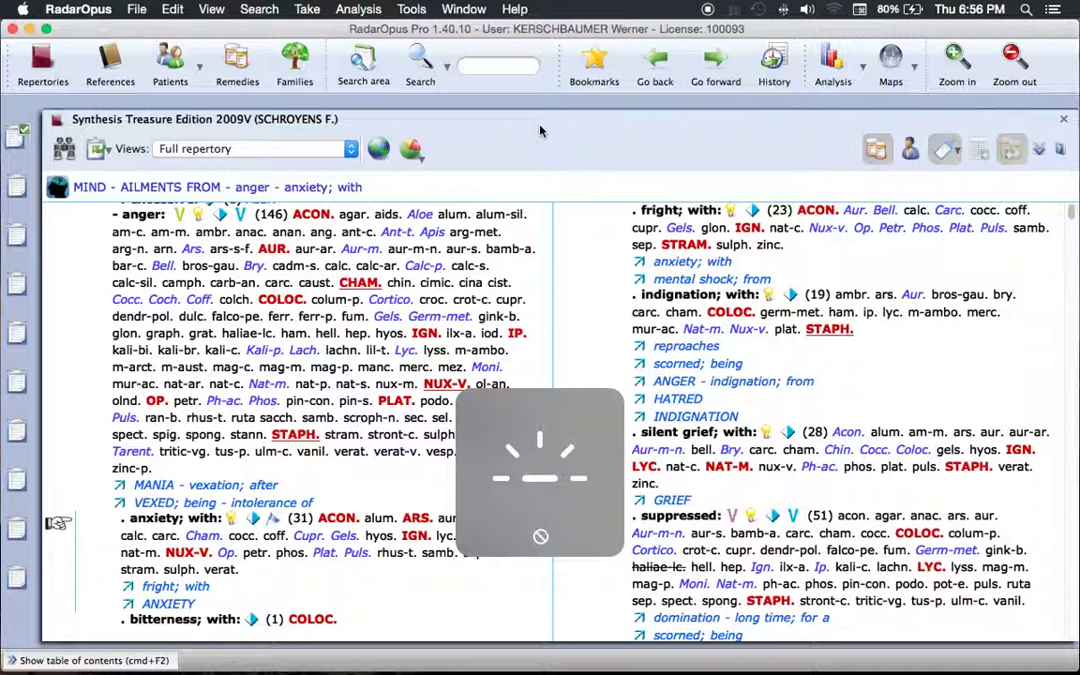
key("super+t")
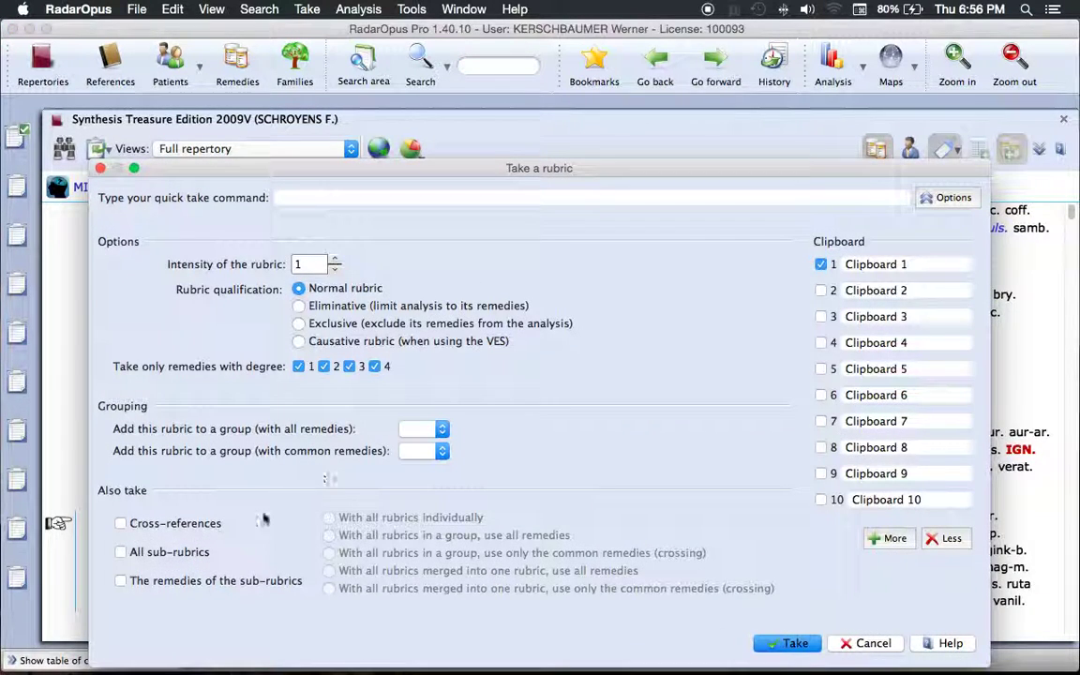
type("/x")
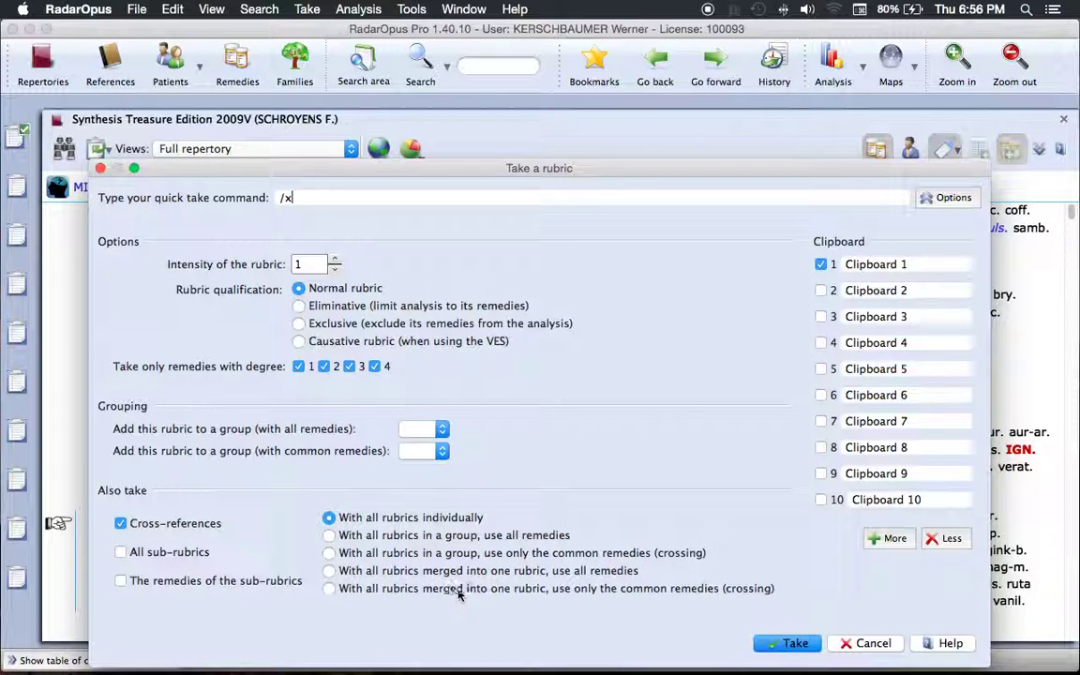
left_click(709, 591)
left_click(790, 643)
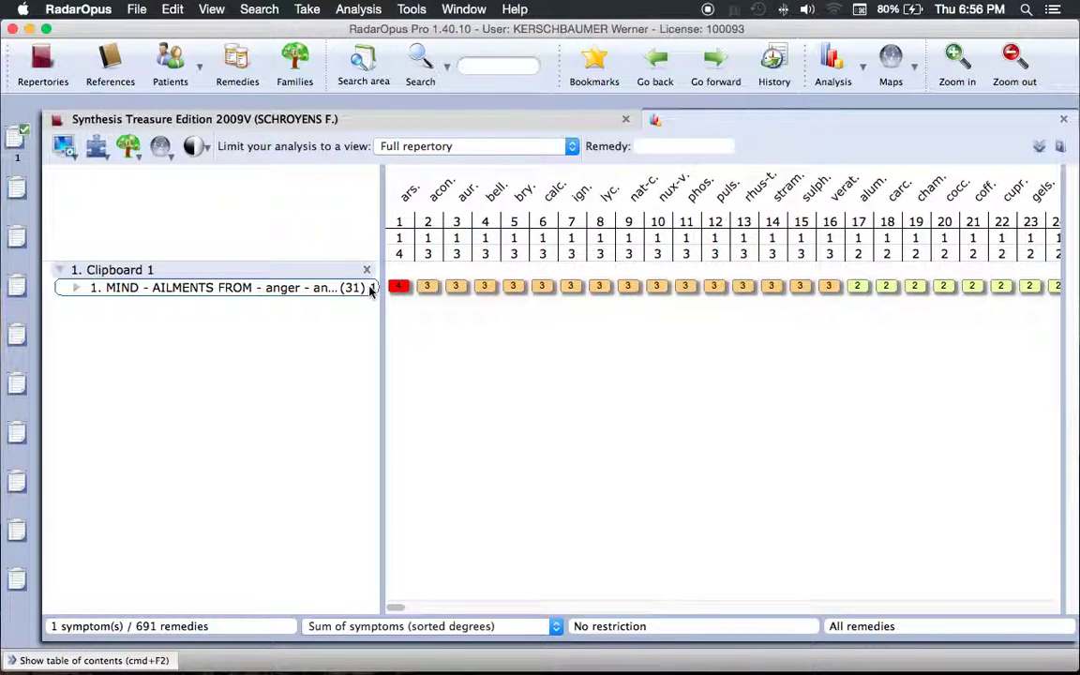
right_click(19, 148)
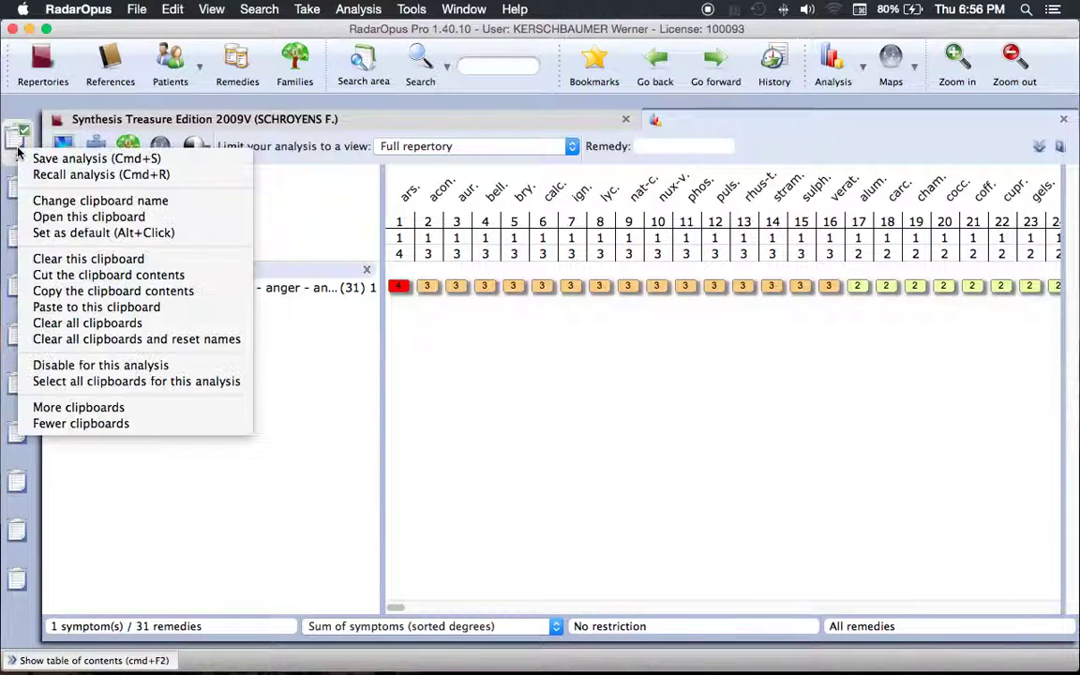
left_click(94, 260)
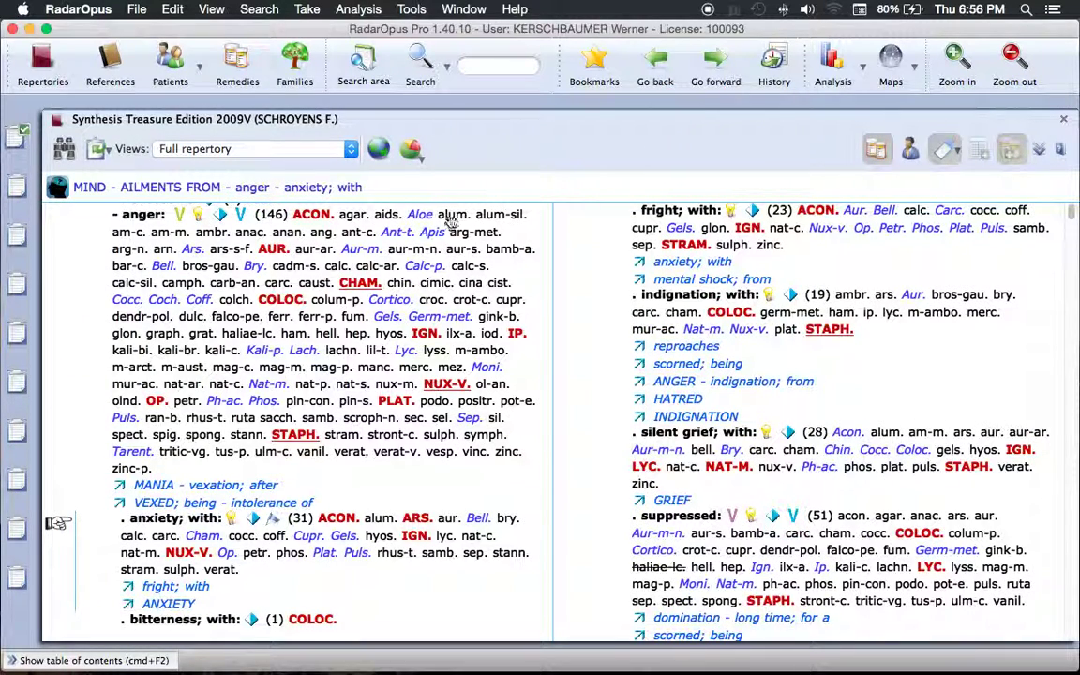
- Take "anxiety; with" into Clipboard 1 with its cross-references in a group using only the common remedies, and view the analysis before returning to the repertory
right_click(141, 517)
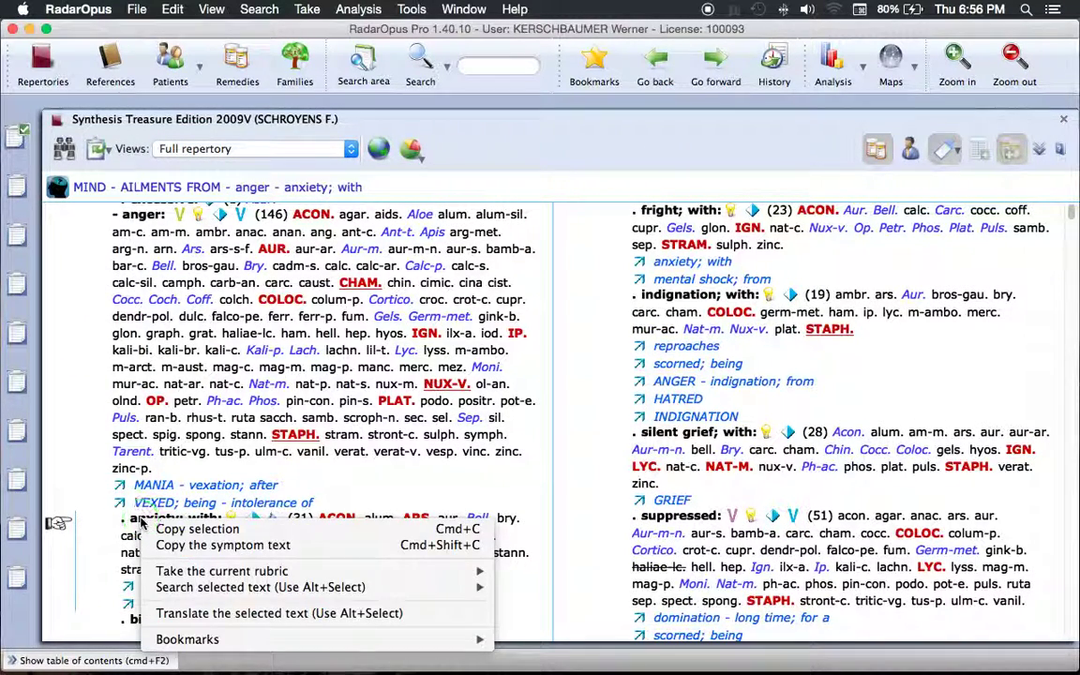
left_click(164, 310)
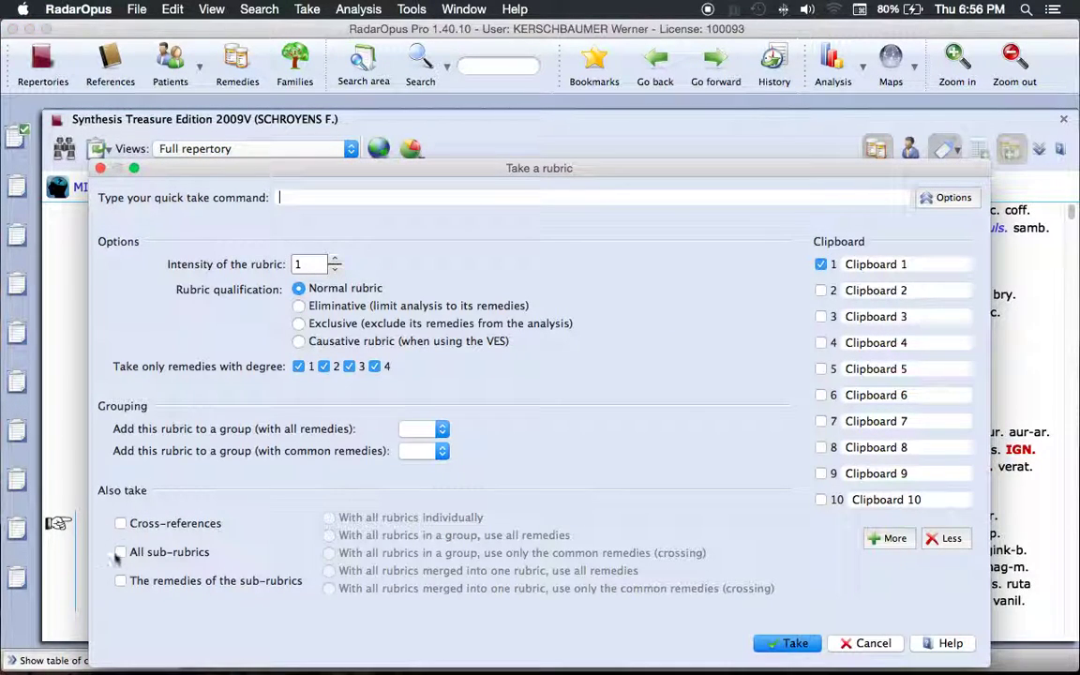
left_click(121, 525)
left_click(340, 554)
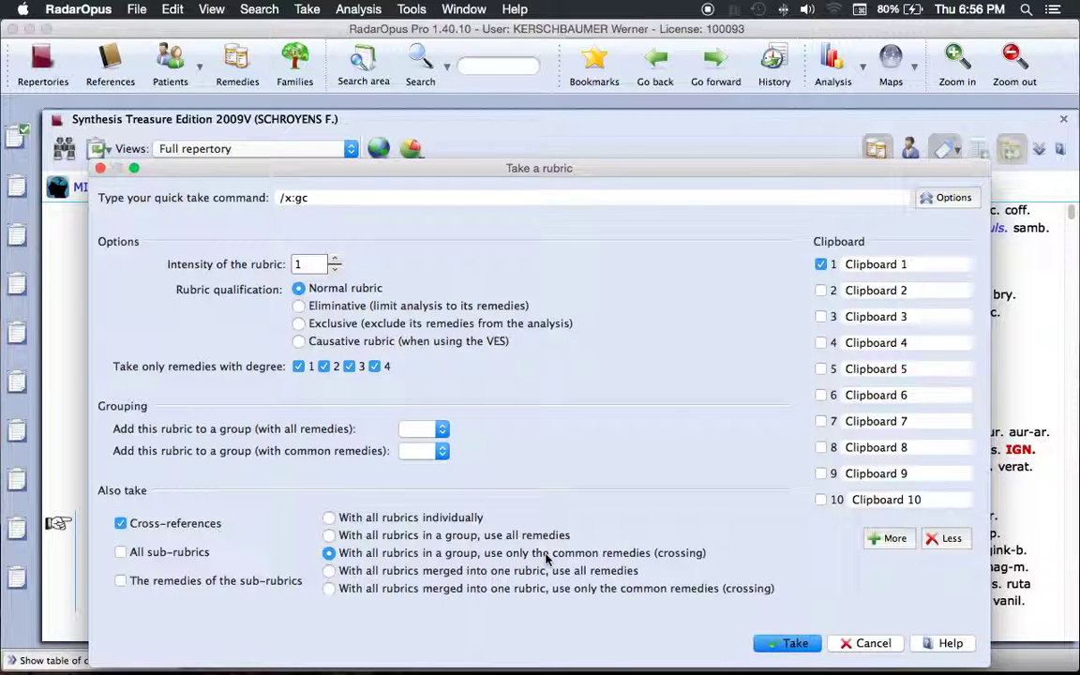
left_click(786, 643)
left_click(17, 136)
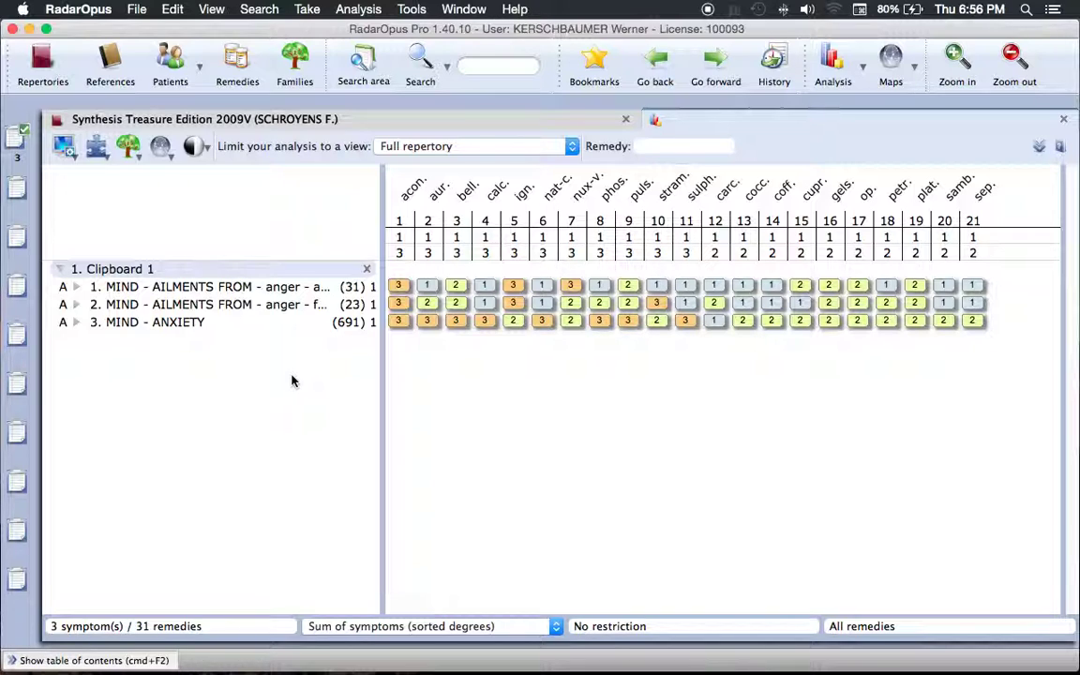
left_click(422, 121)
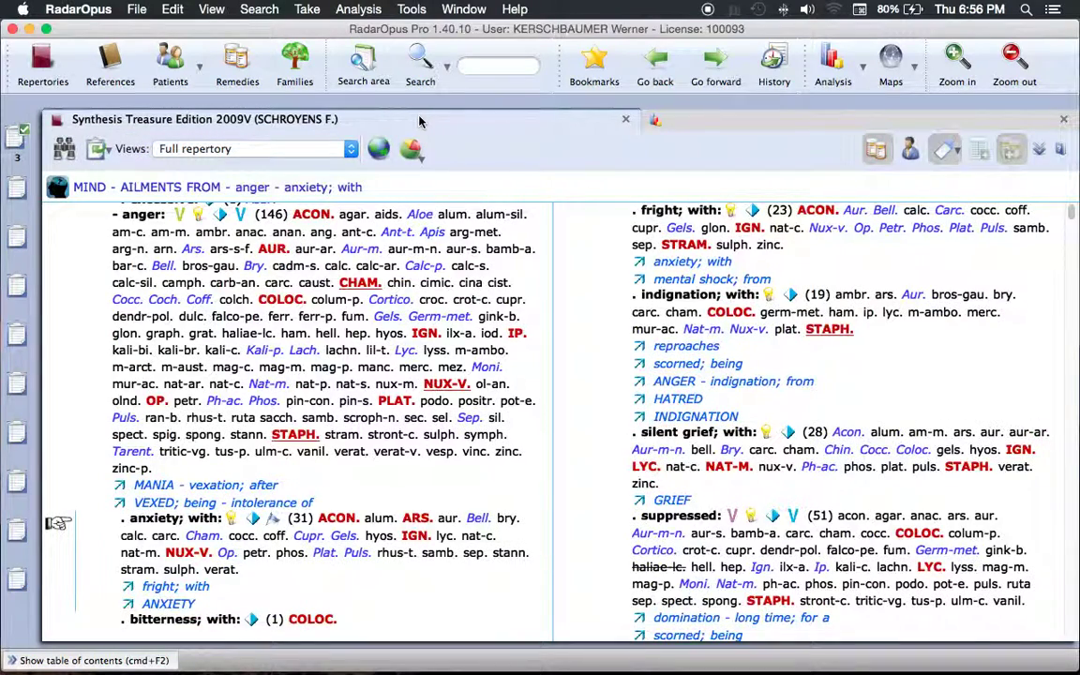